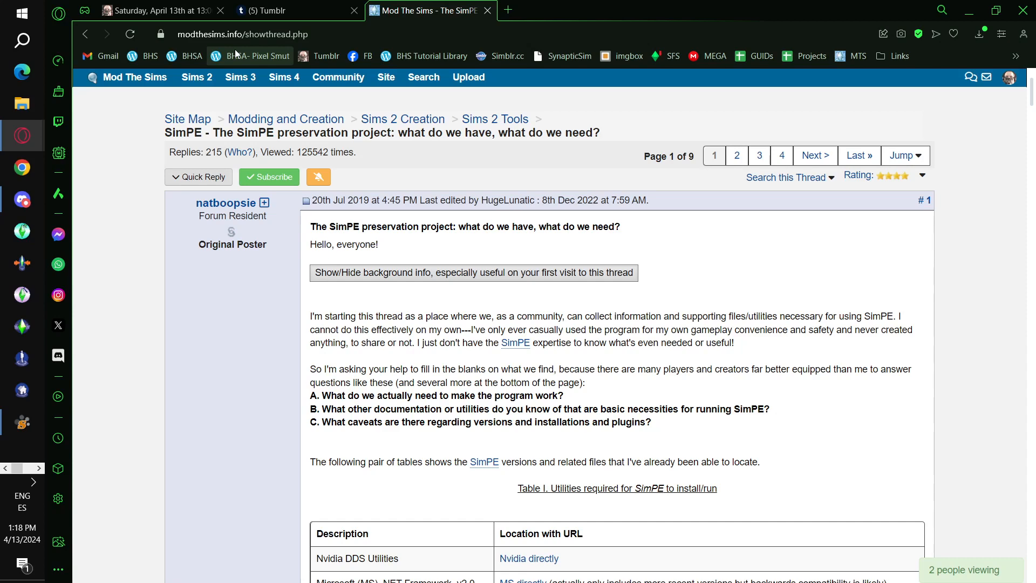
Step: Review the table of SimPE versions in the Mod The Sims thread, comparing the 0.75.69 and 0.77.69 entries
scroll(541, 352, down, 3)
scroll(542, 352, down, 4)
scroll(541, 351, up, 2)
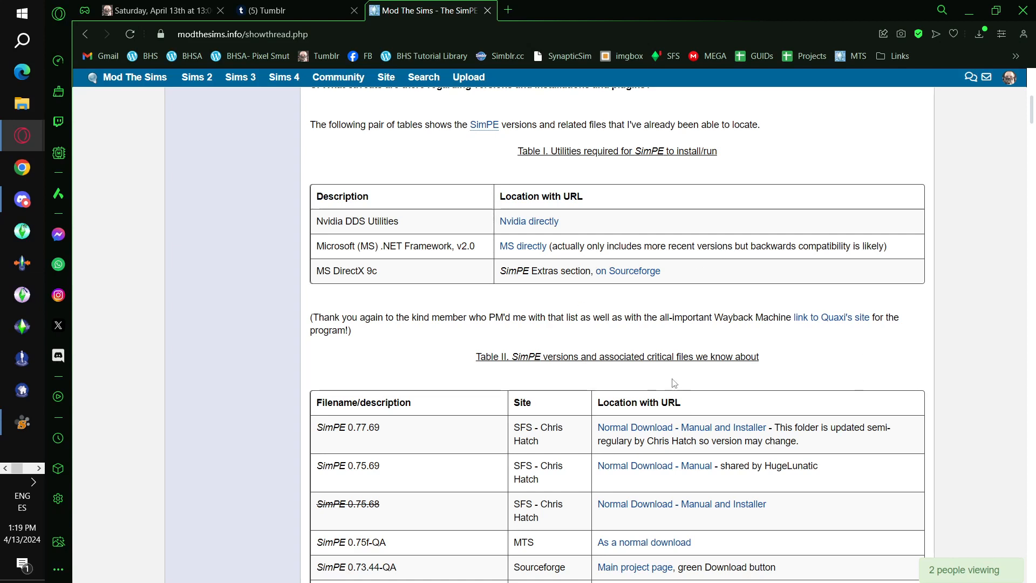
mouse_move(353, 464)
mouse_down()
mouse_move(385, 465)
mouse_move(349, 465)
mouse_up()
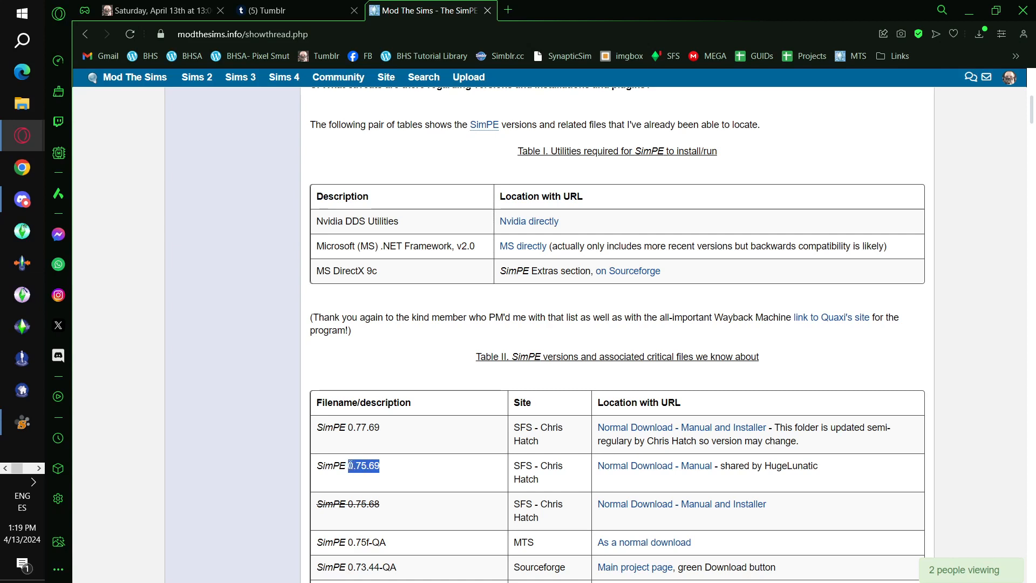
drag(349, 465, 349, 465)
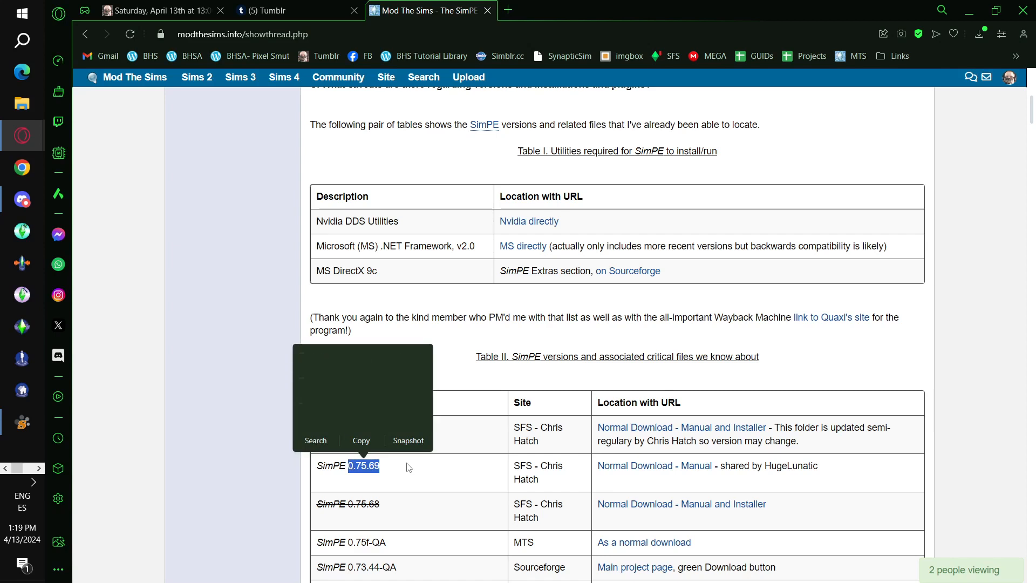
click(869, 485)
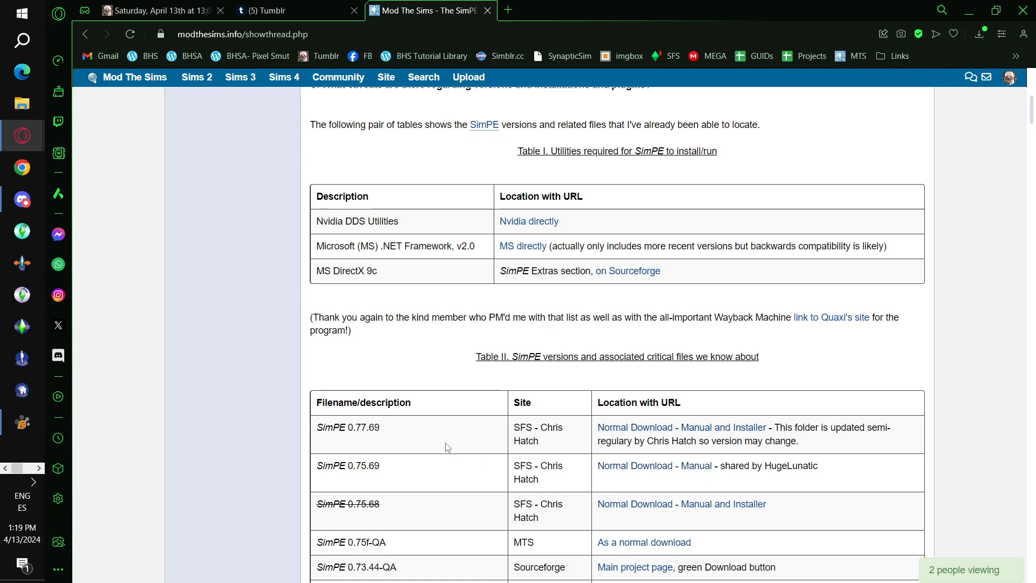
drag(394, 429, 356, 427)
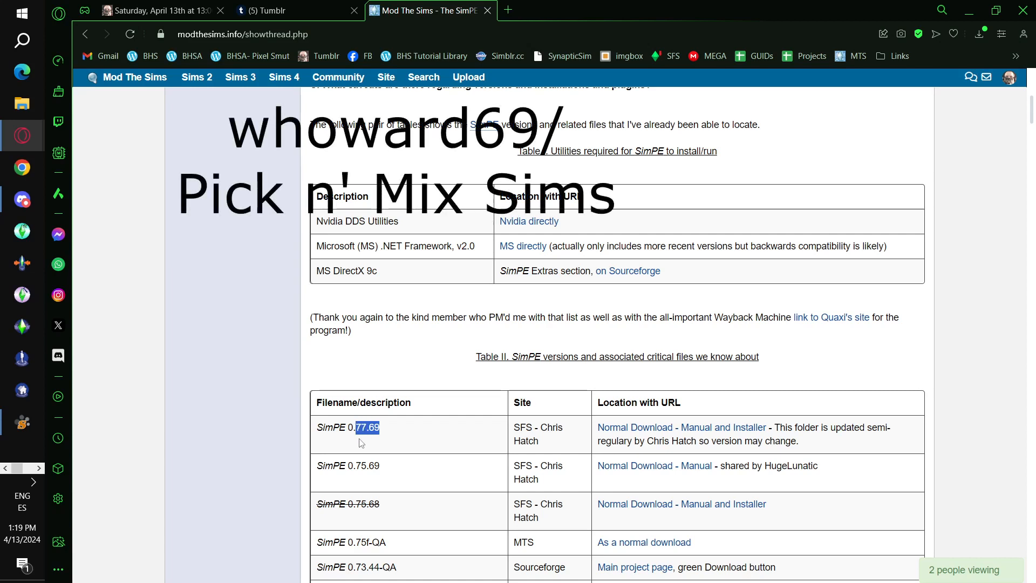
click(400, 437)
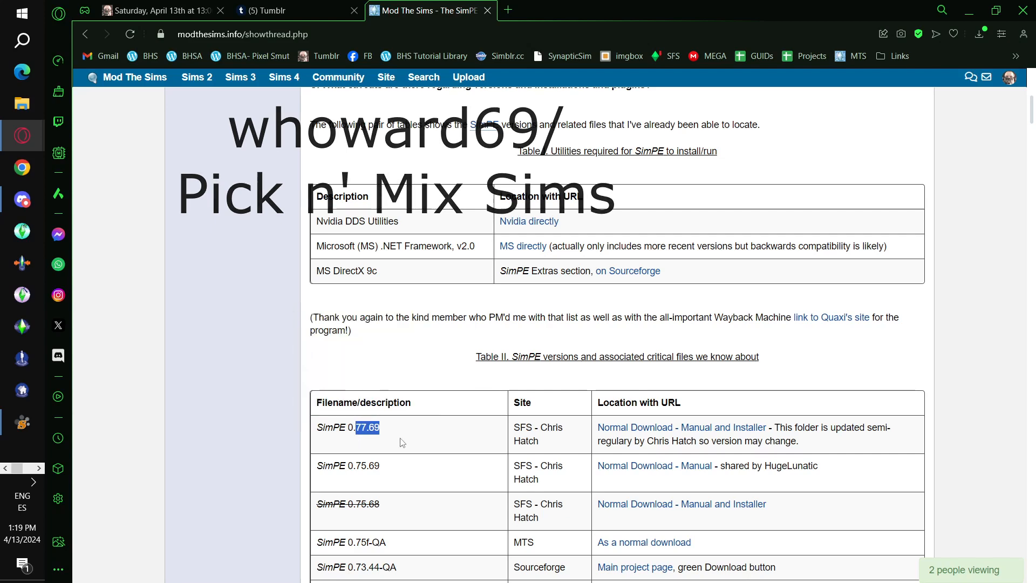
scroll(412, 321, down, 2)
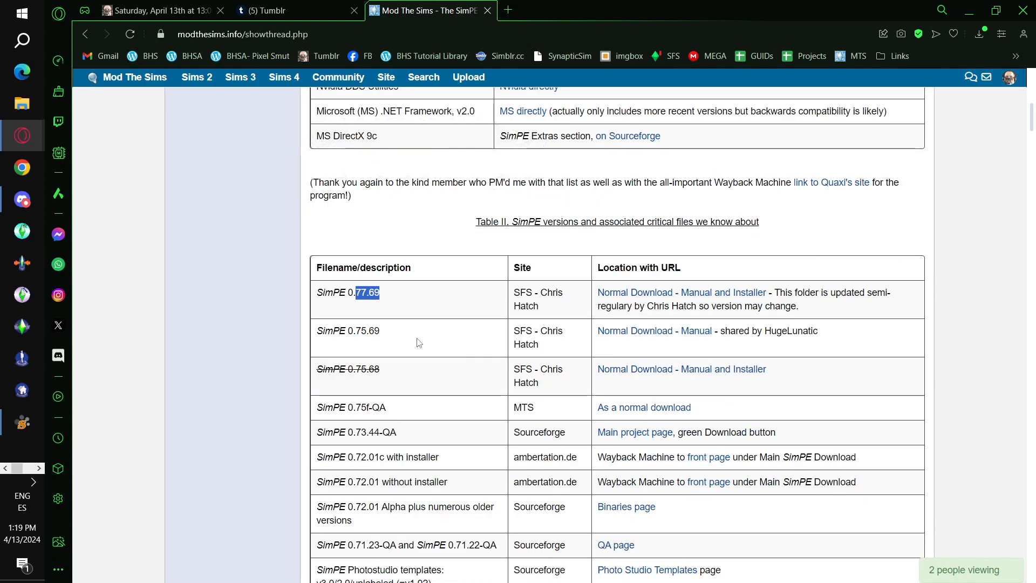
click(414, 330)
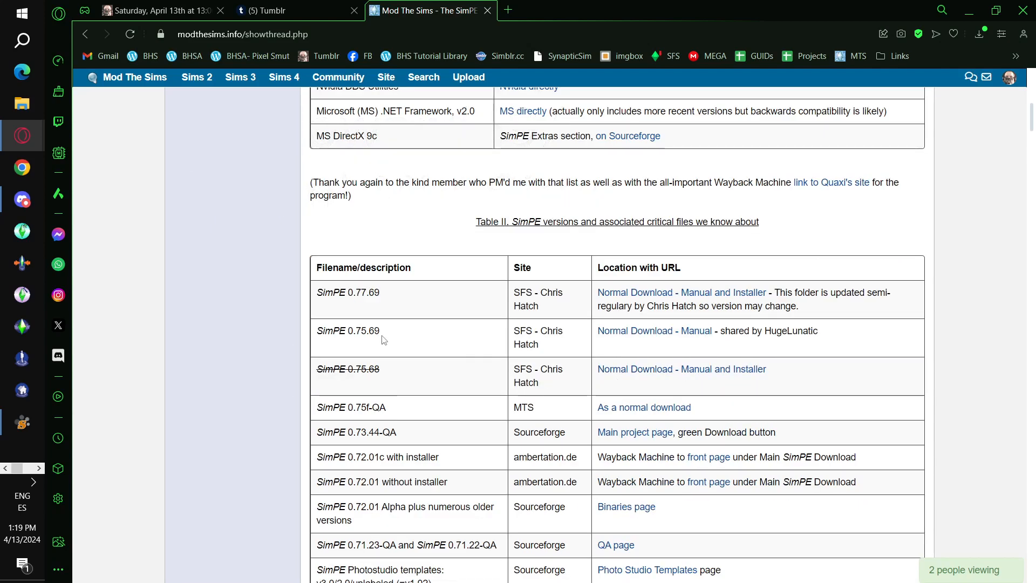
drag(382, 333, 347, 332)
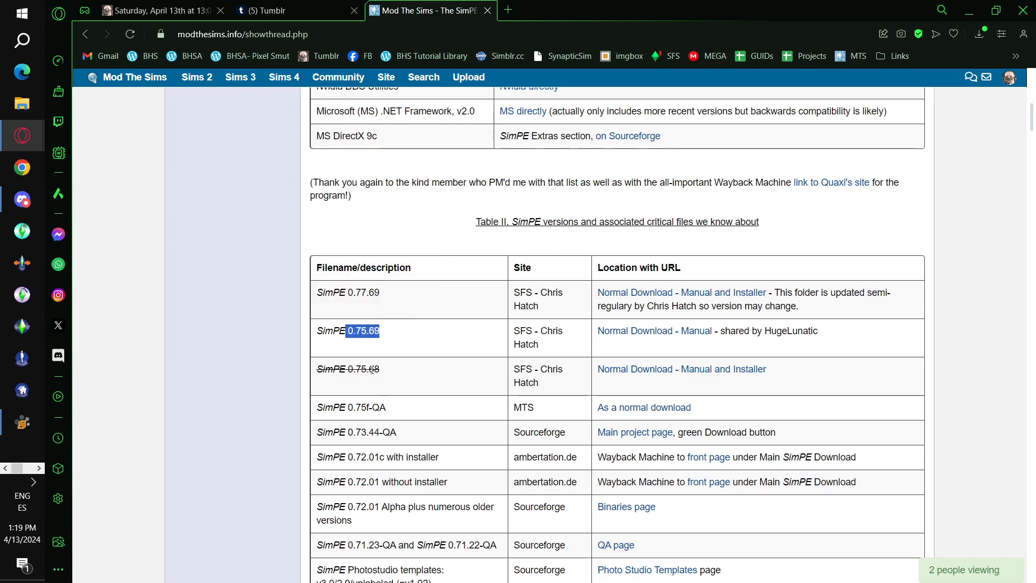
click(407, 387)
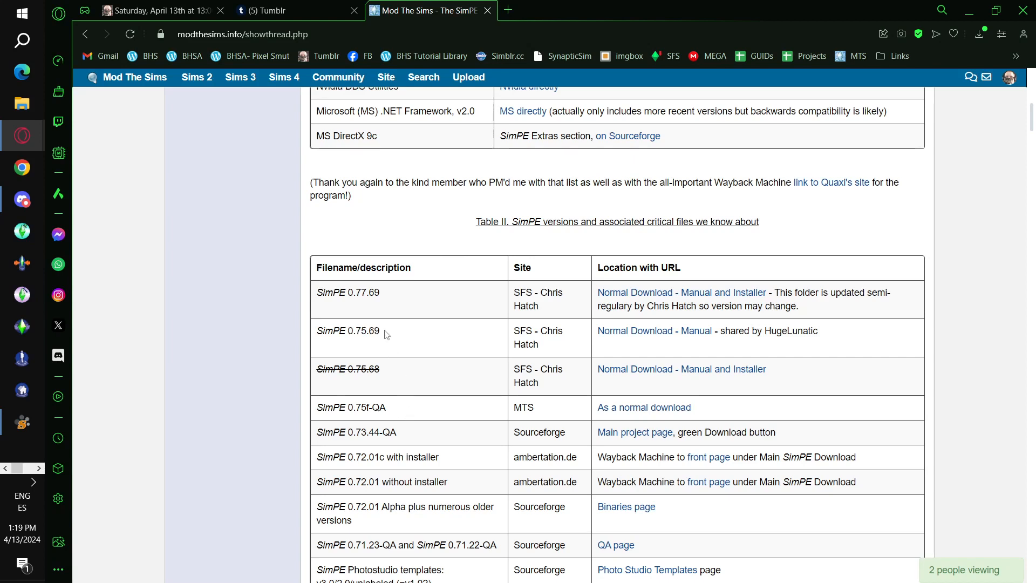
scroll(387, 334, up, 6)
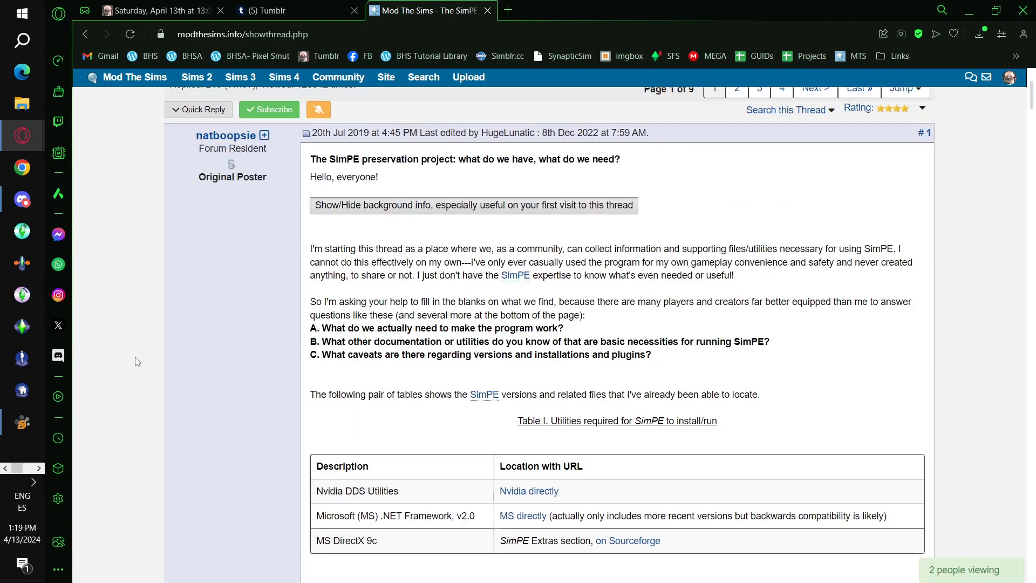
Step: Switch to SimPE and open Cynnix_TSM_Crown _QueenNet.package from the TSM Crowns folder on the Desktop
click(22, 423)
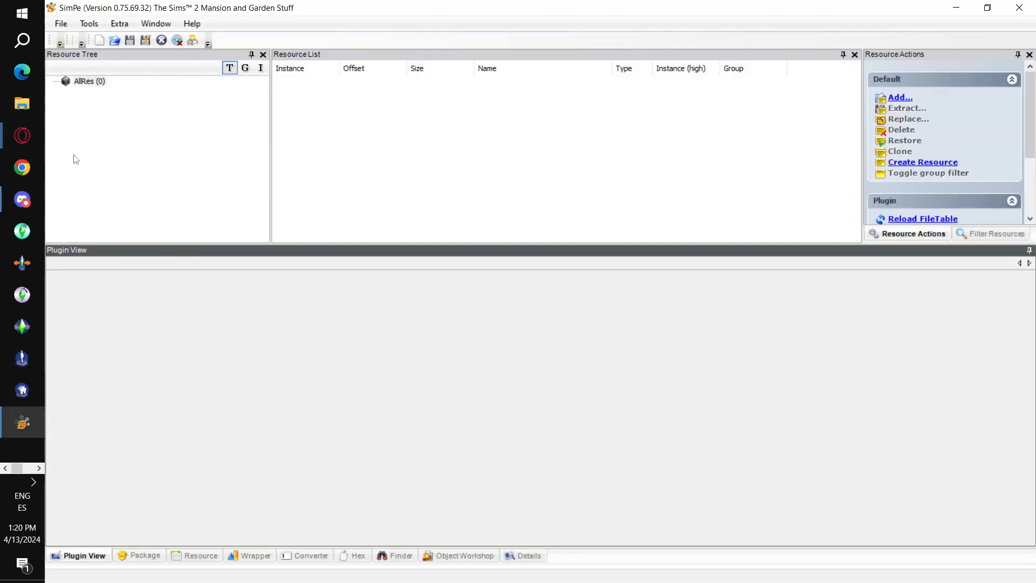
click(112, 55)
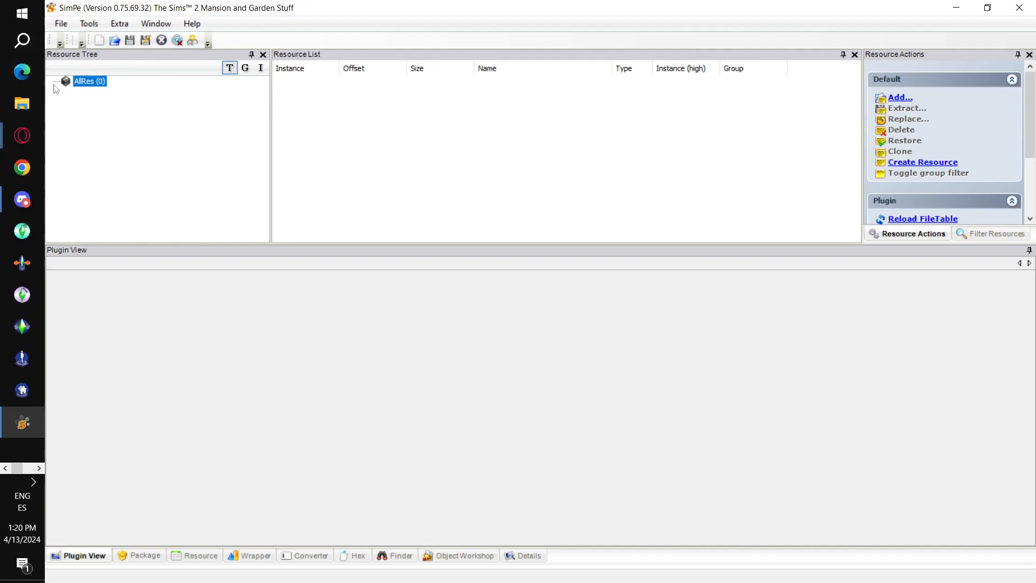
click(61, 24)
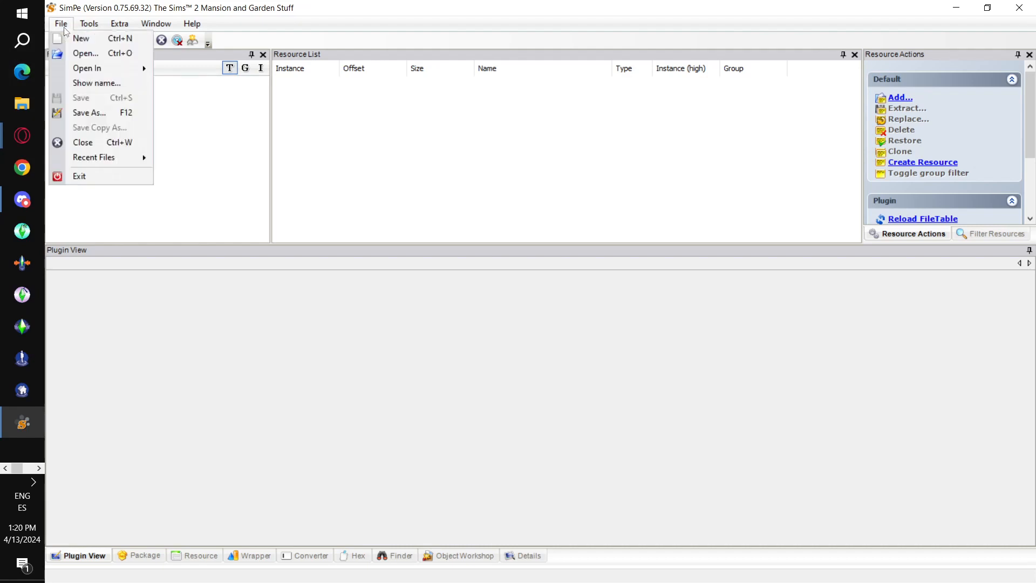
click(79, 54)
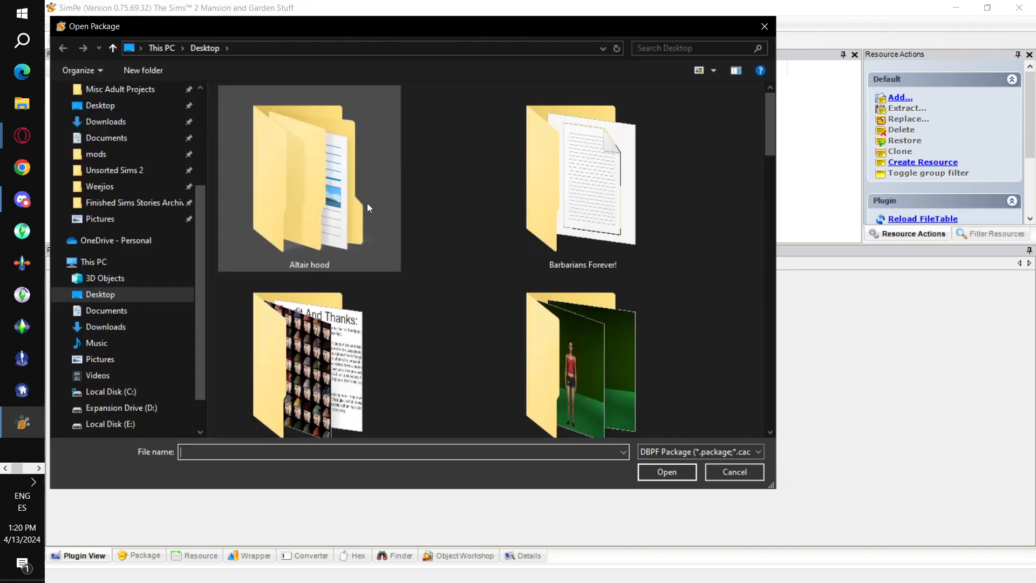
scroll(427, 228, down, 10)
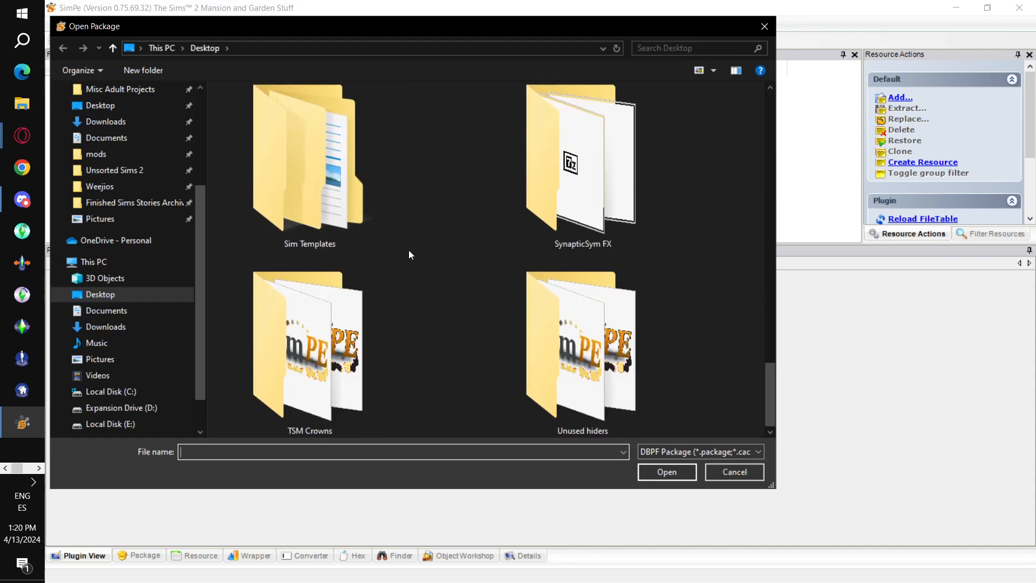
double_click(310, 345)
double_click(310, 111)
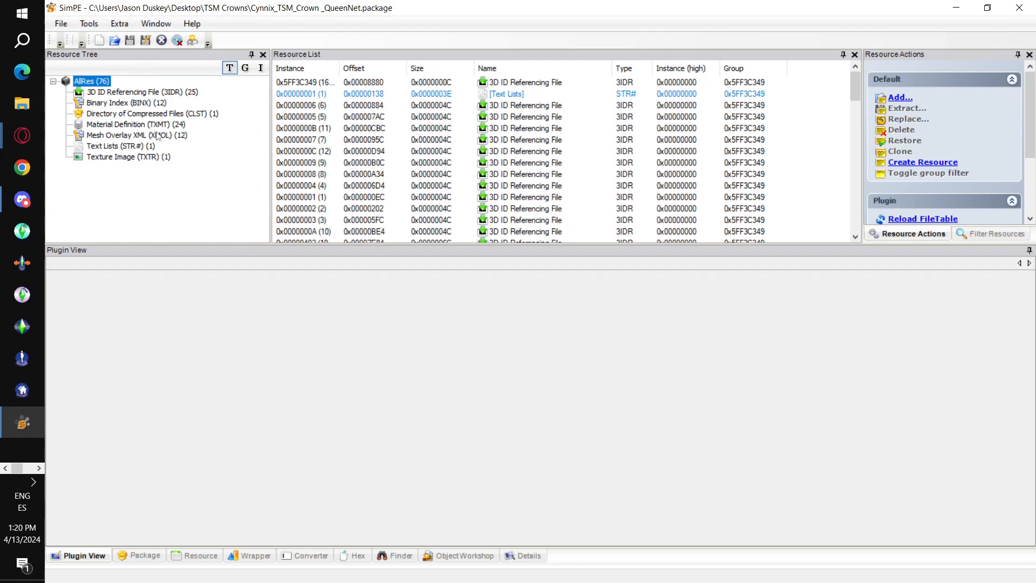
Step: List the package's Mesh Overlay XML (XMOL) resources and sort them by instance in ascending order
click(158, 136)
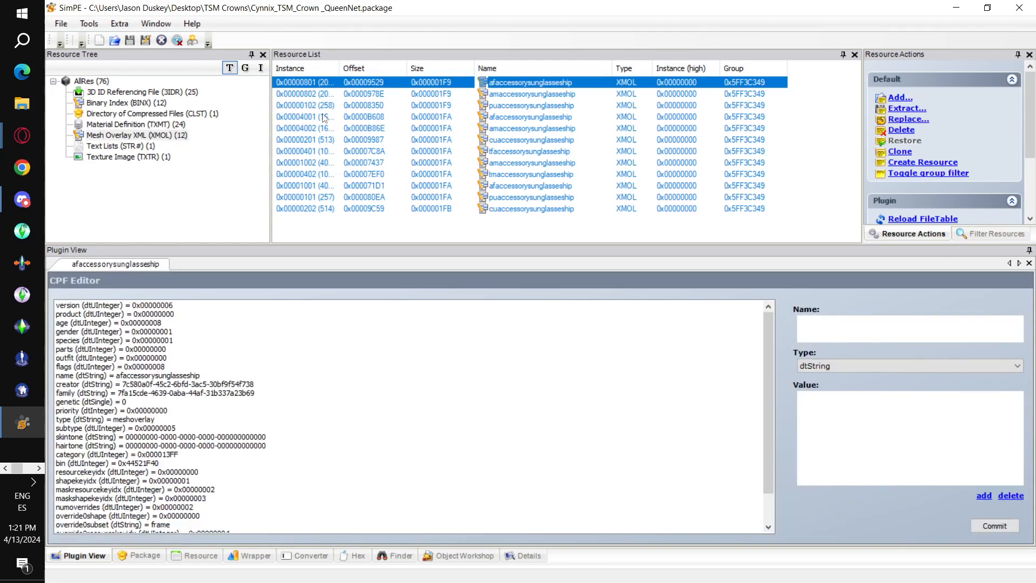
click(310, 66)
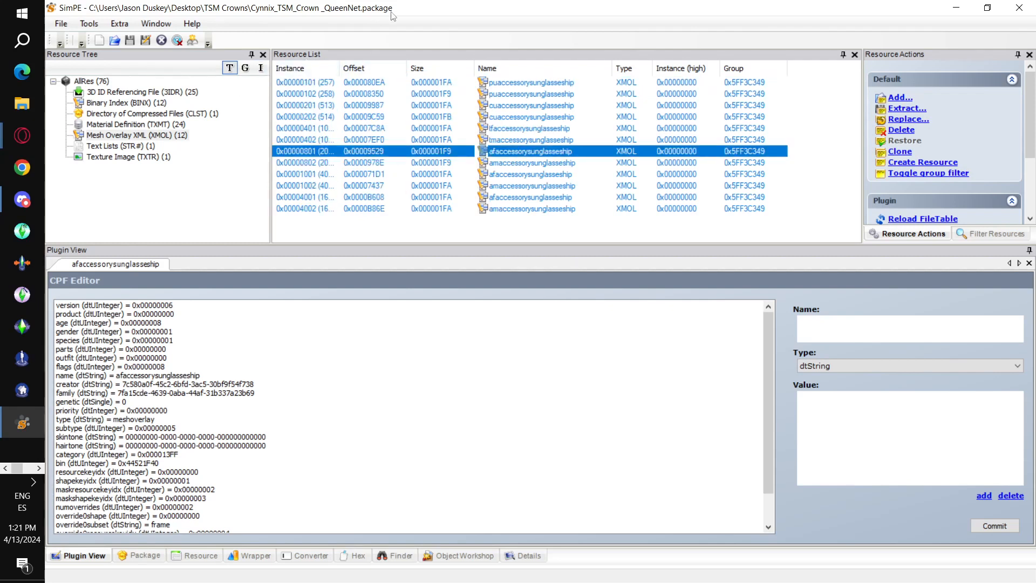
click(319, 72)
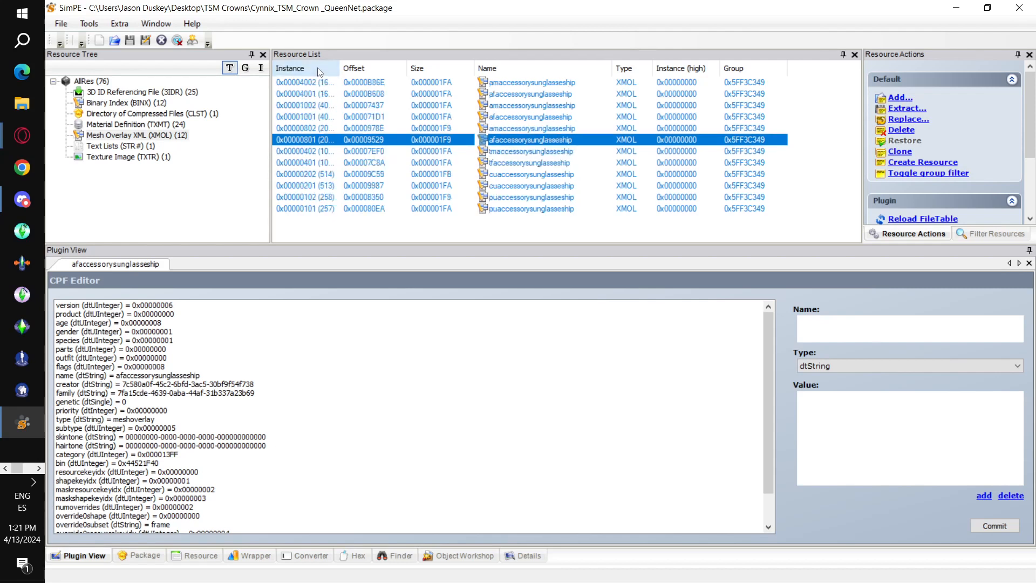
click(319, 71)
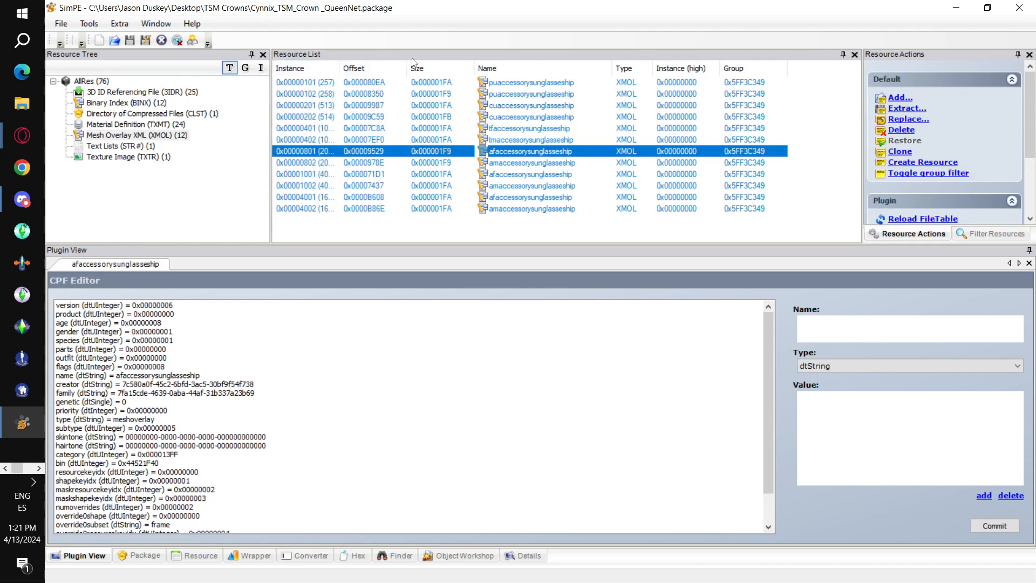
Step: Open the tmaccessorysunglasseship mesh overlay from the list sorted by name, and return the list to ascending instance order
click(546, 70)
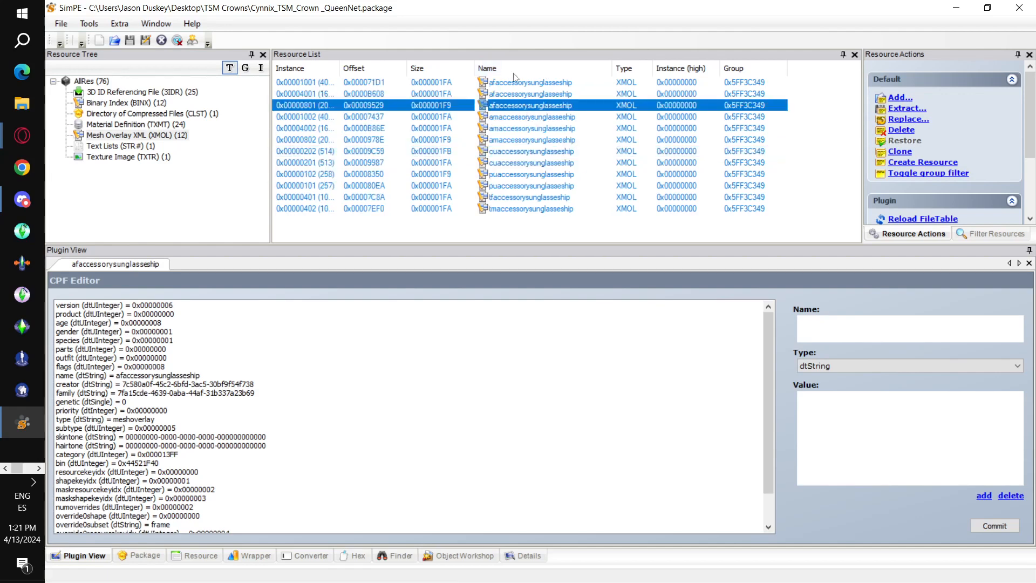
click(520, 85)
click(525, 94)
click(527, 106)
click(513, 70)
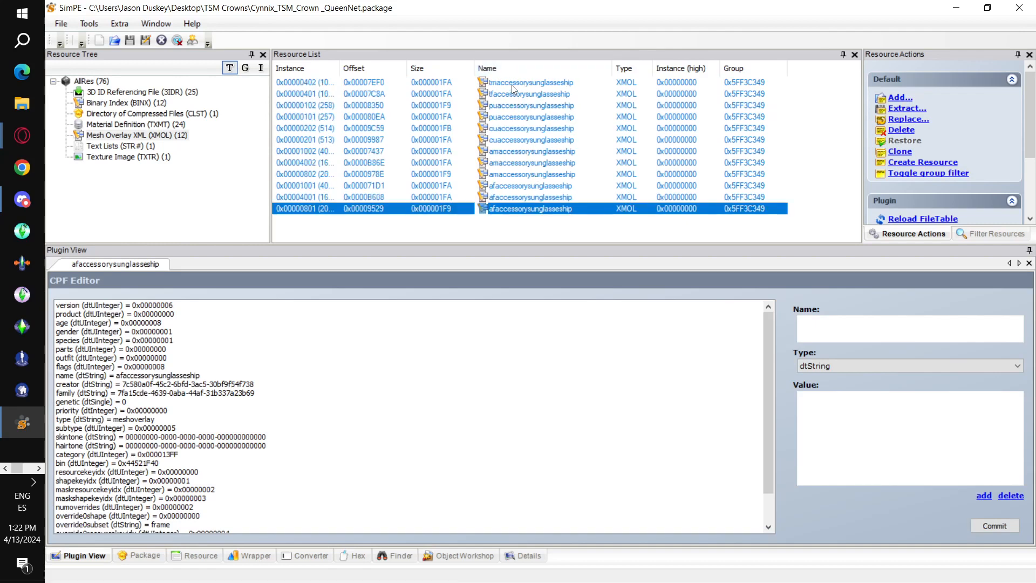
click(515, 85)
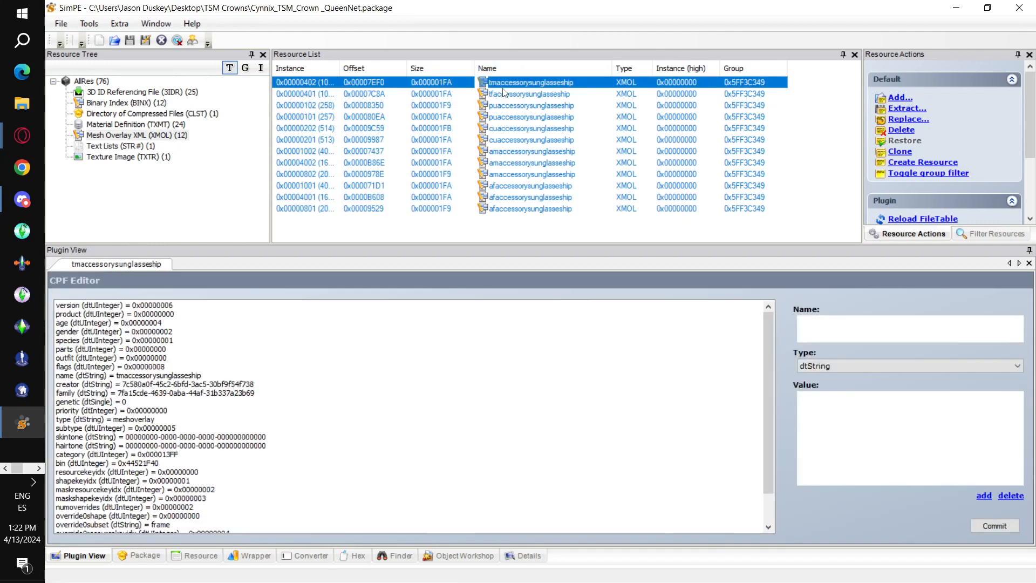
click(308, 70)
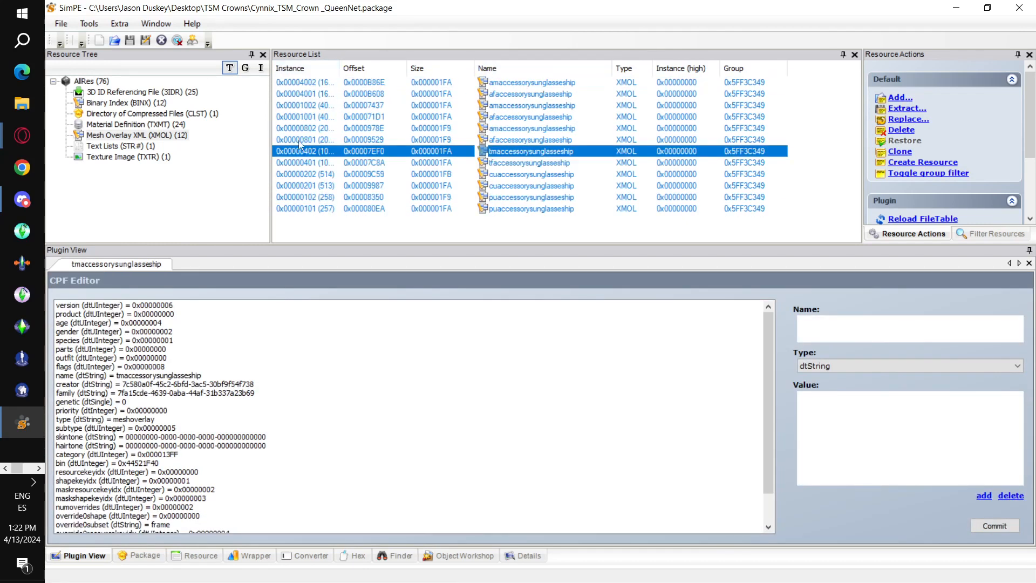
click(296, 68)
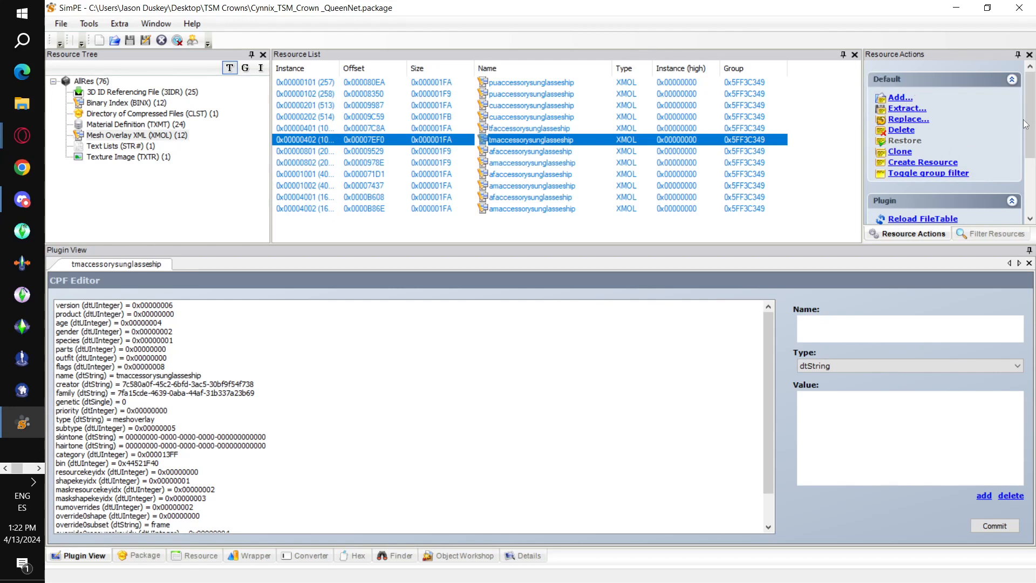
Step: Collapse and restore the Resource Actions pane, and examine its Default and Plugin actions for the mesh overlay resources
click(1018, 54)
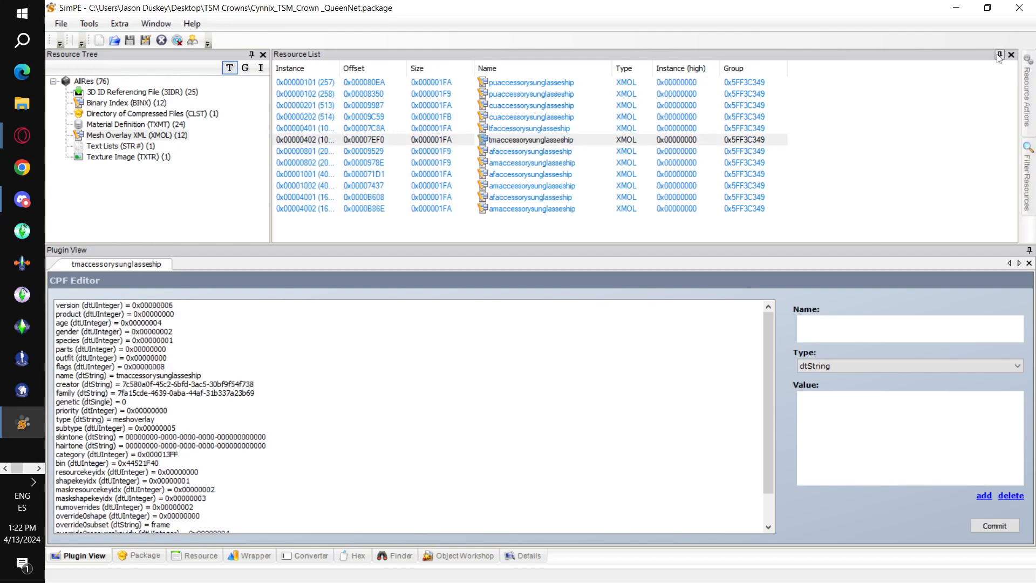
mouse_move(1030, 100)
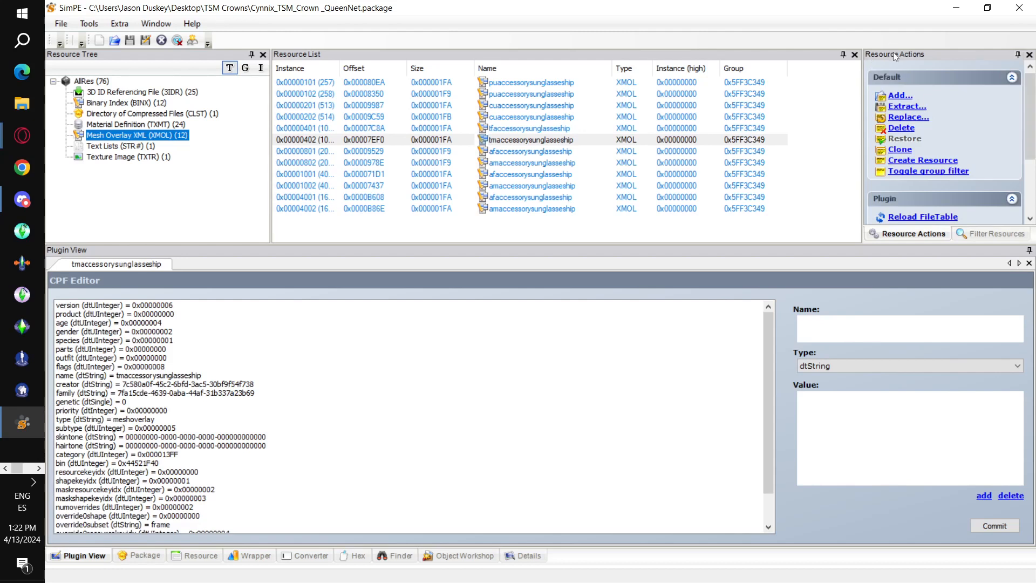
scroll(935, 122, down, 3)
scroll(949, 104, up, 3)
scroll(949, 111, down, 3)
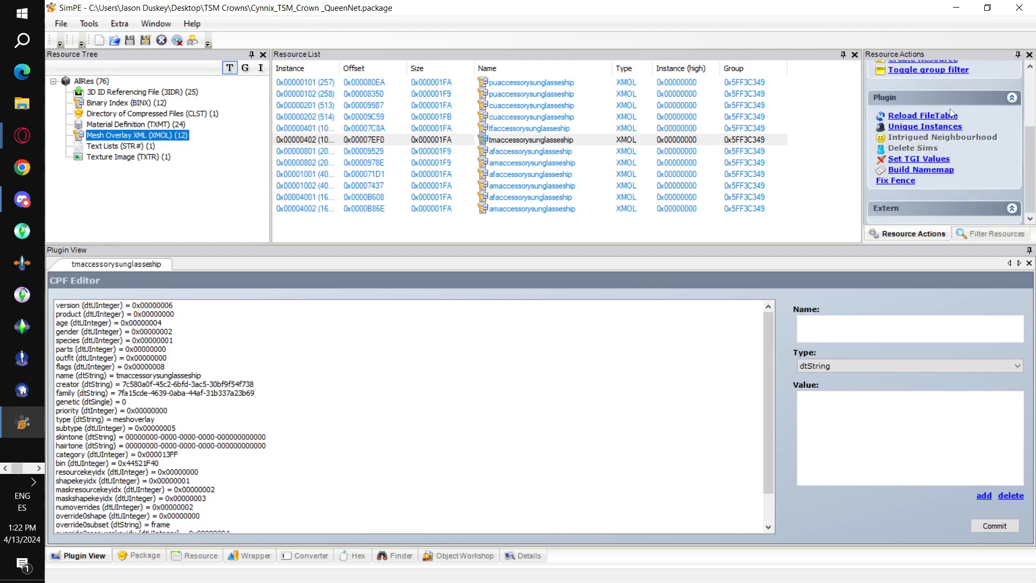
scroll(951, 113, up, 3)
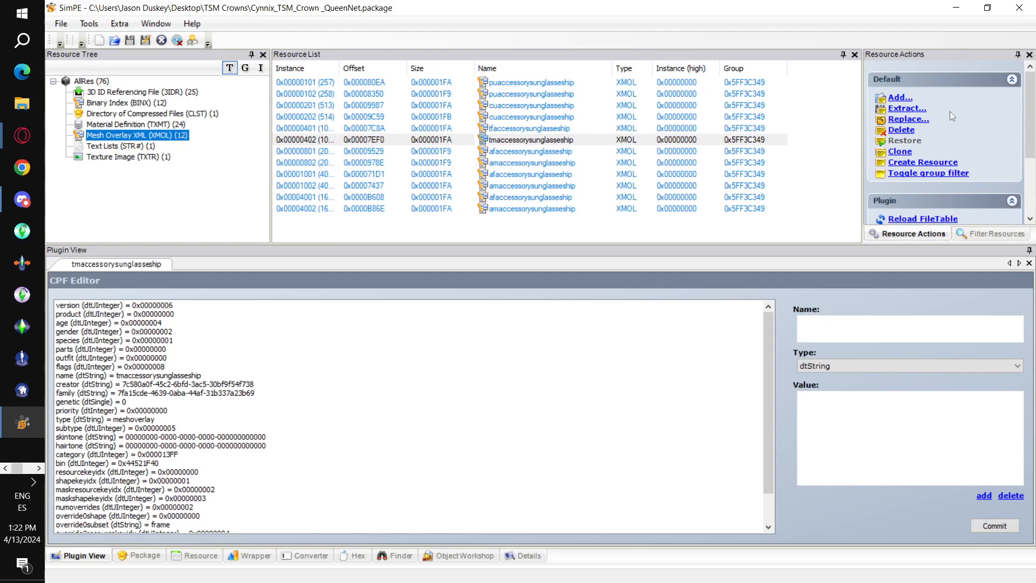
scroll(950, 116, down, 3)
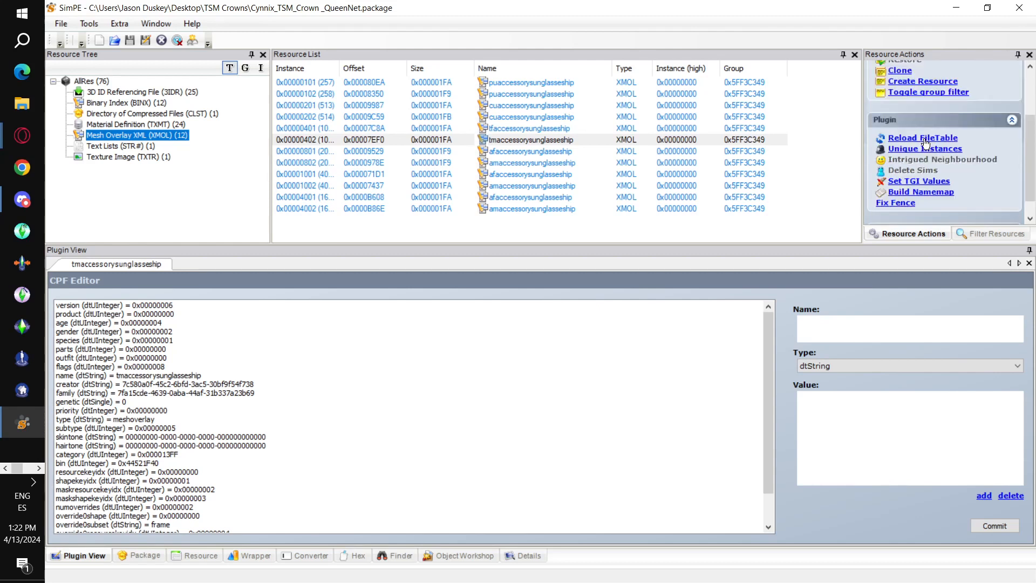
scroll(945, 163, up, 3)
scroll(947, 163, down, 3)
scroll(942, 175, up, 3)
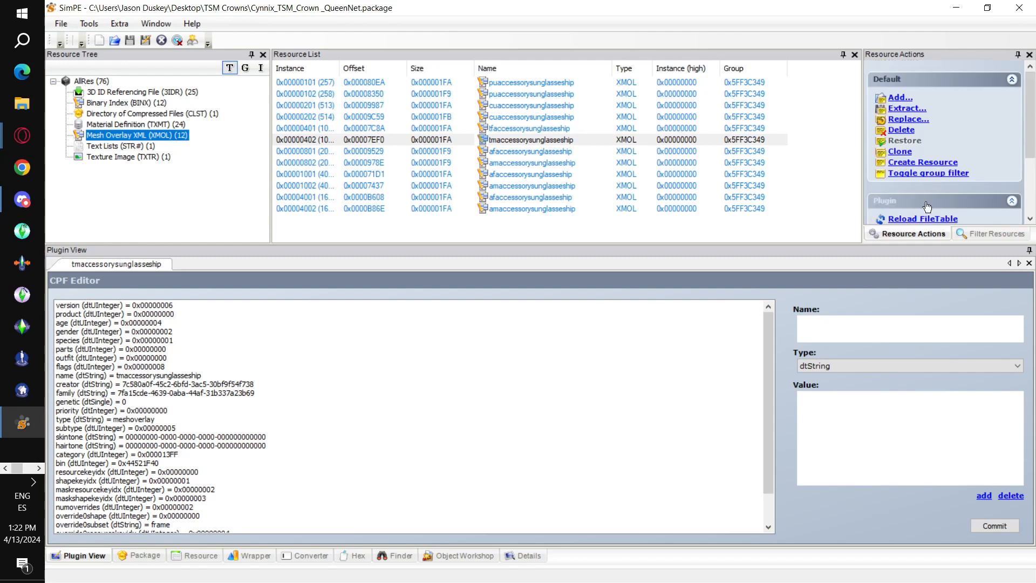
scroll(927, 165, down, 3)
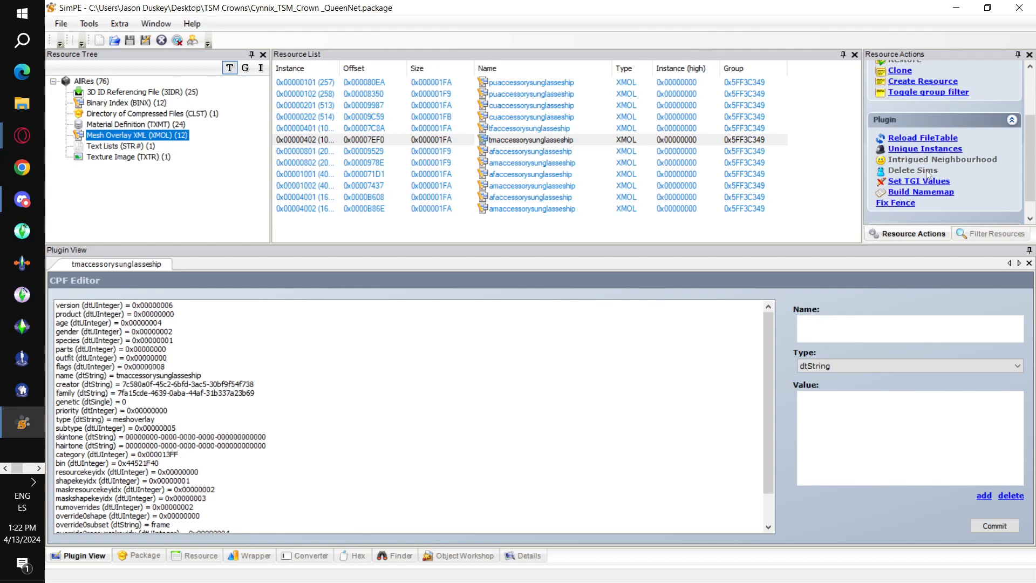
scroll(927, 181, up, 3)
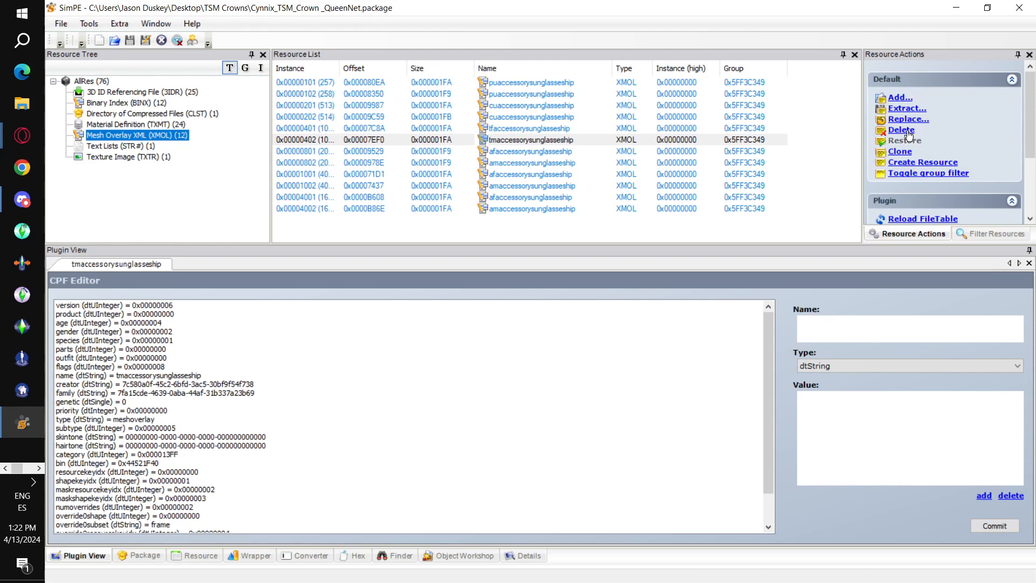
scroll(912, 138, down, 4)
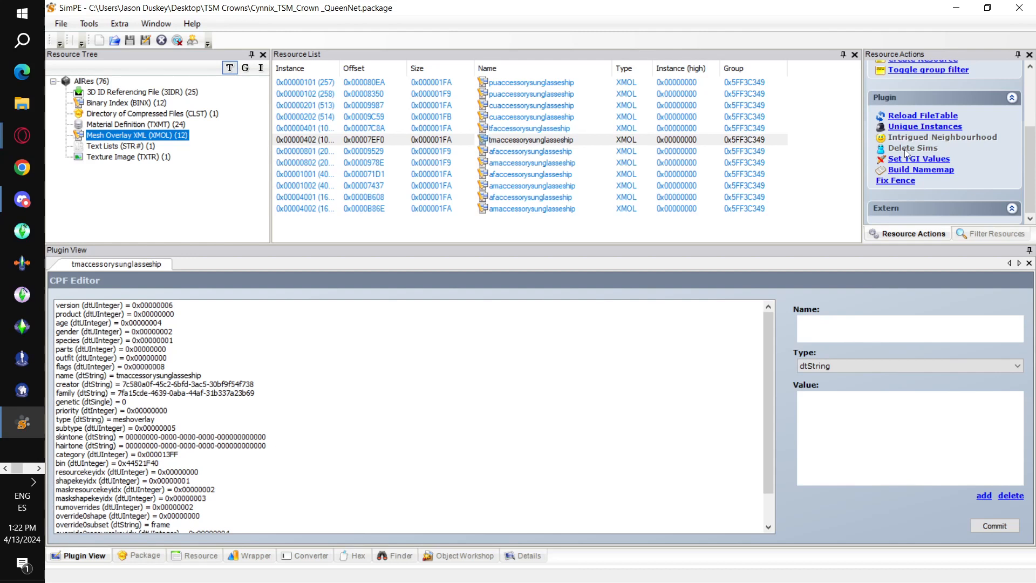
Step: Examine the Default and Plugin resource actions and the resource filters for group, instance, RCOL name and semiglobal group
scroll(917, 151, up, 4)
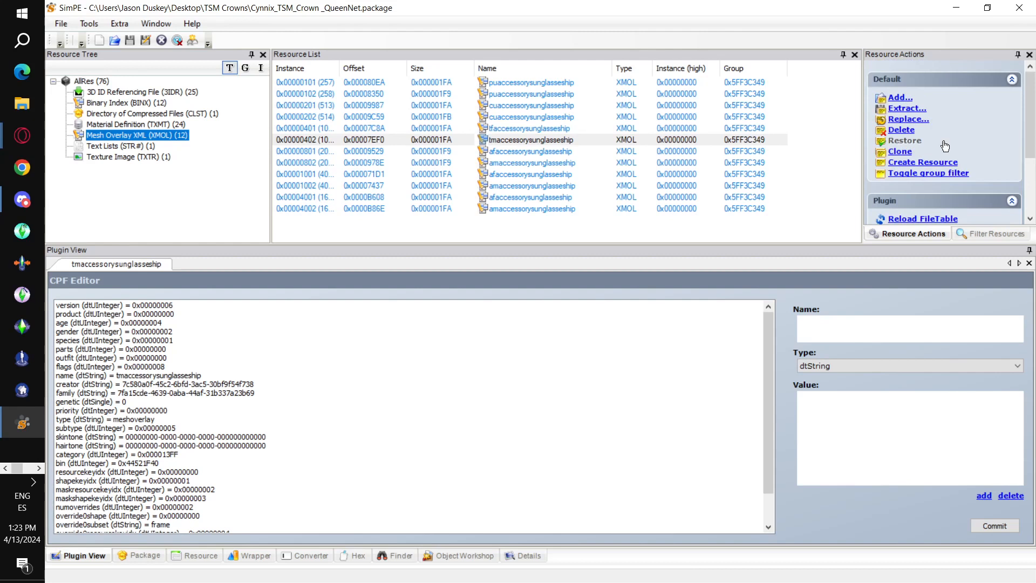
scroll(945, 145, down, 3)
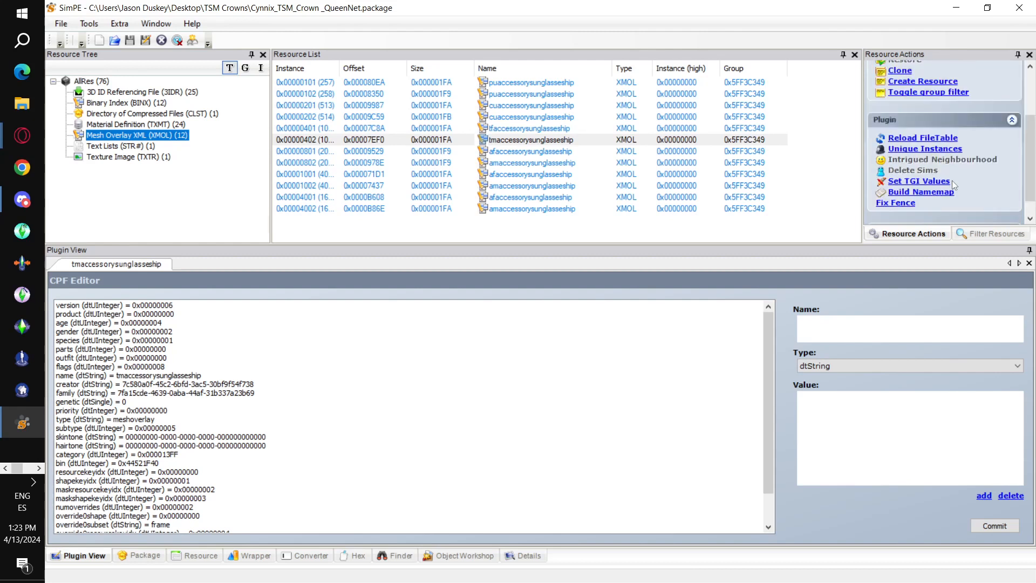
click(978, 235)
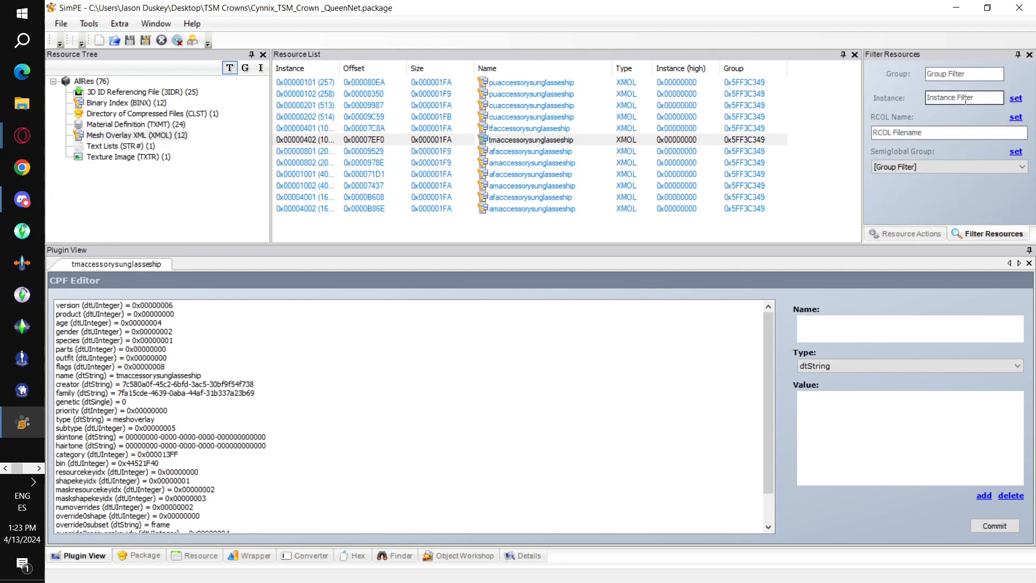
click(948, 135)
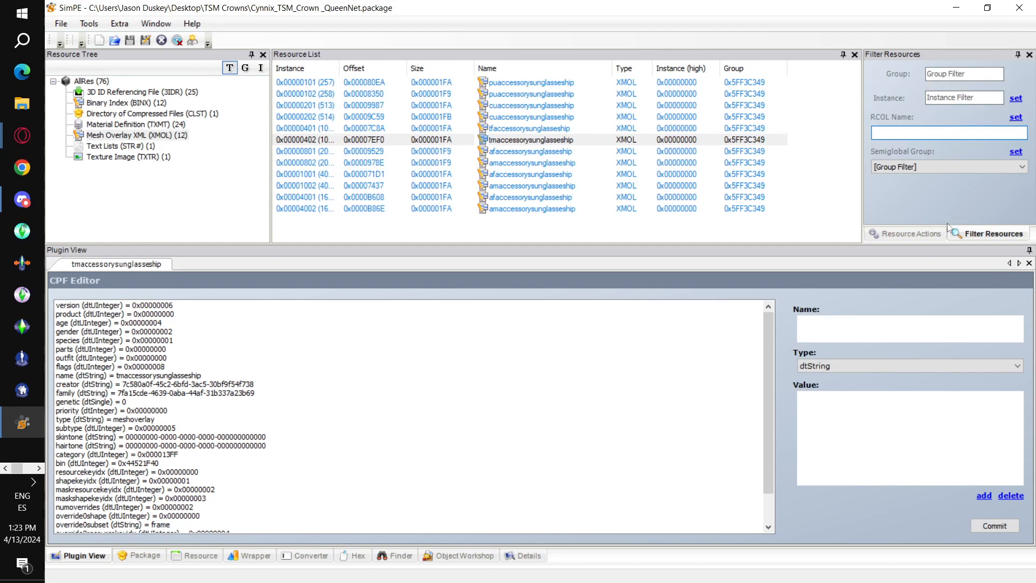
click(918, 234)
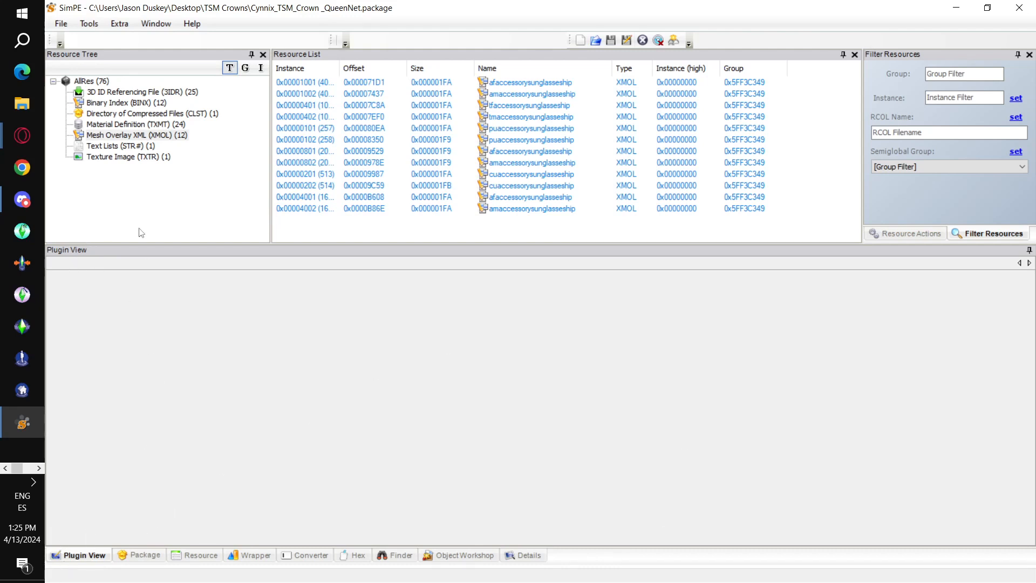
Step: Open the afaccessorysunglasseship mesh overlay with instance 0x00000801 from the XMOL list and select its category property
click(132, 136)
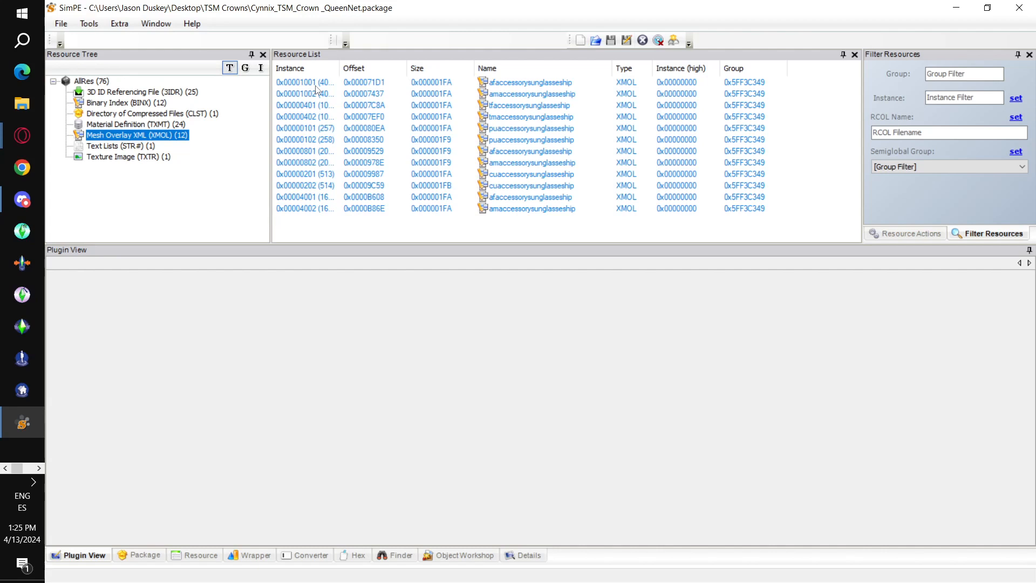
click(323, 154)
scroll(235, 418, down, 1)
scroll(233, 415, up, 1)
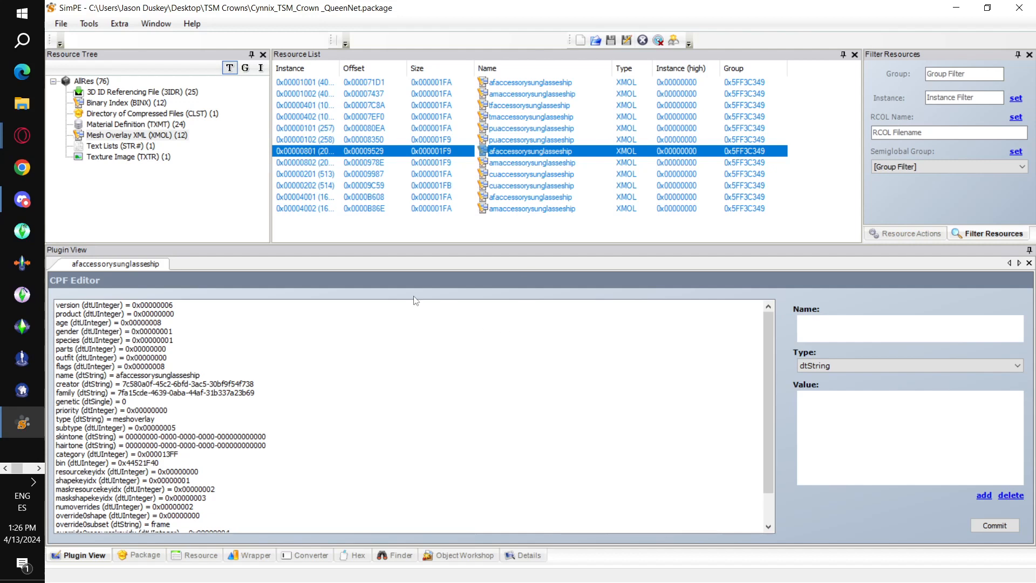
scroll(411, 323, down, 2)
scroll(345, 460, up, 2)
click(169, 456)
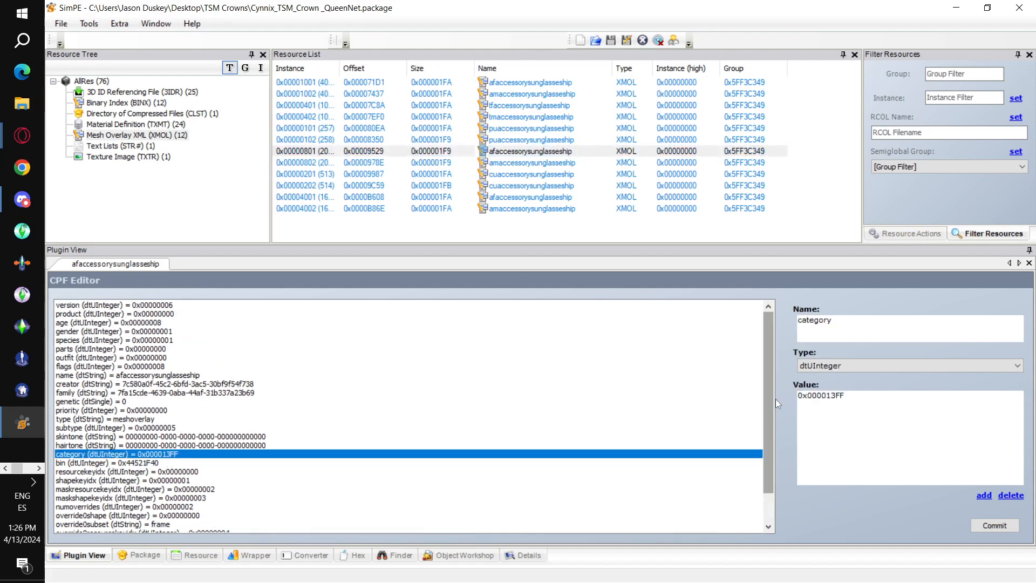
Step: Try setting the category value to 0x0000000f, and discard the change while switching to the Texture Image (TXTR) resources
double_click(828, 396)
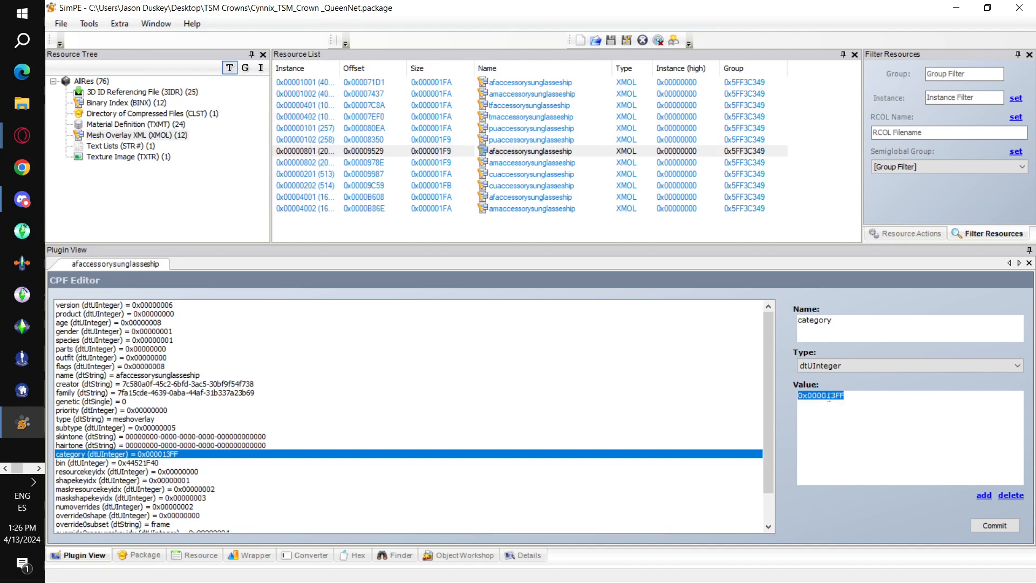
click(855, 439)
double_click(840, 398)
click(845, 397)
key(BackSpace)
key(BackSpace)
key(BackSpace)
key(BackSpace)
click(156, 160)
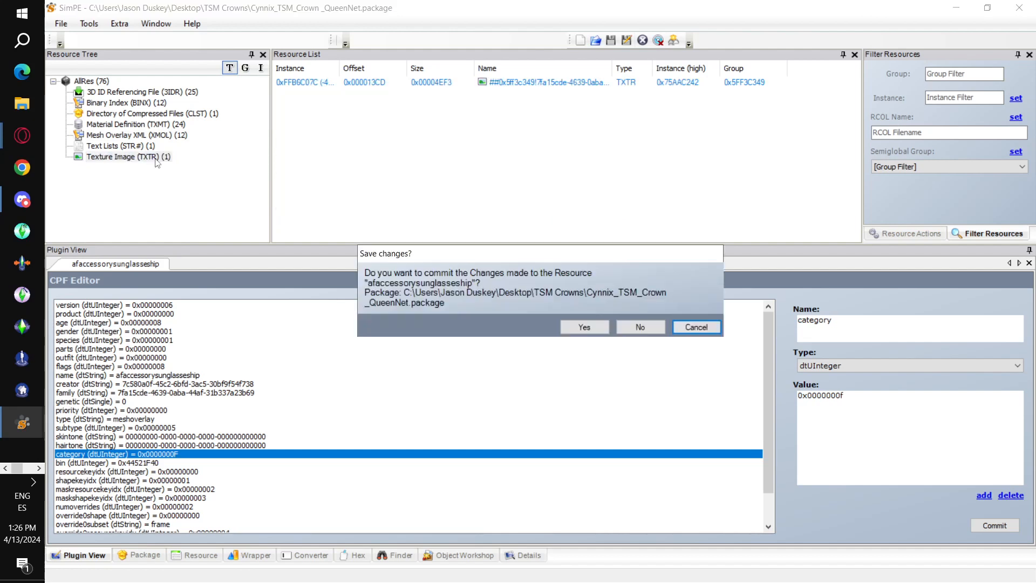
click(639, 327)
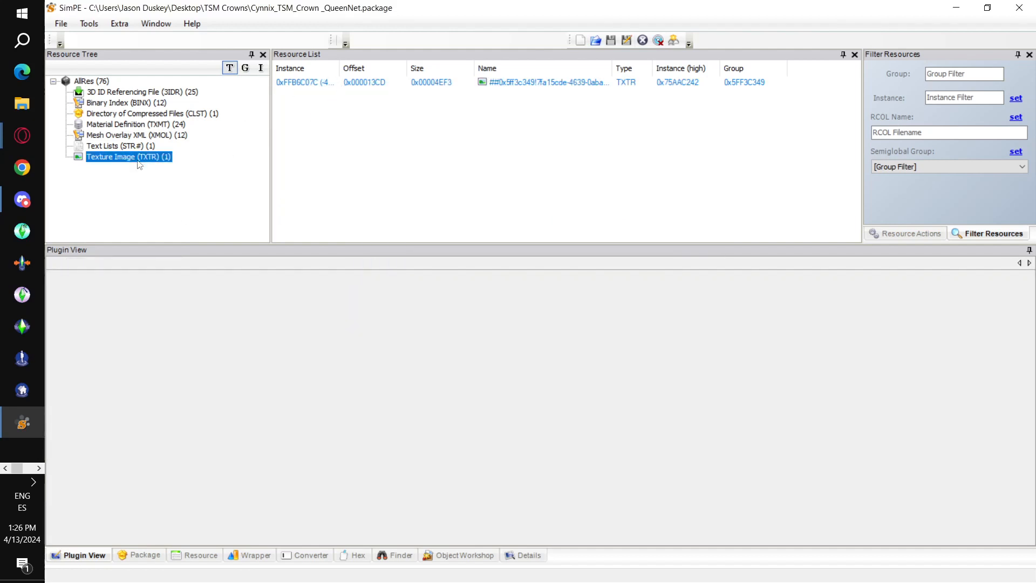
Step: Open the texture image and try changing its type to Material Definition in the resource information
click(312, 85)
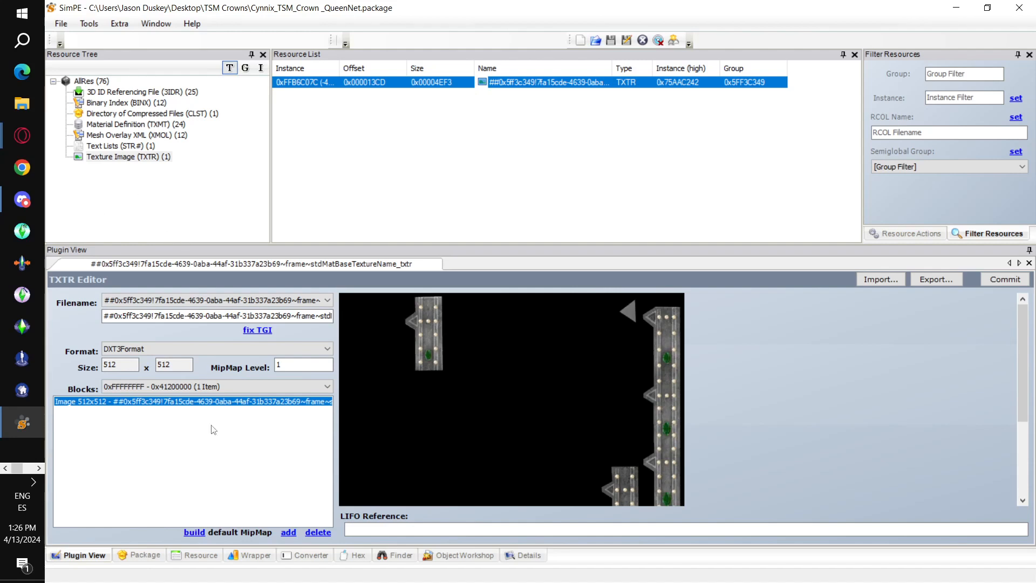
click(195, 556)
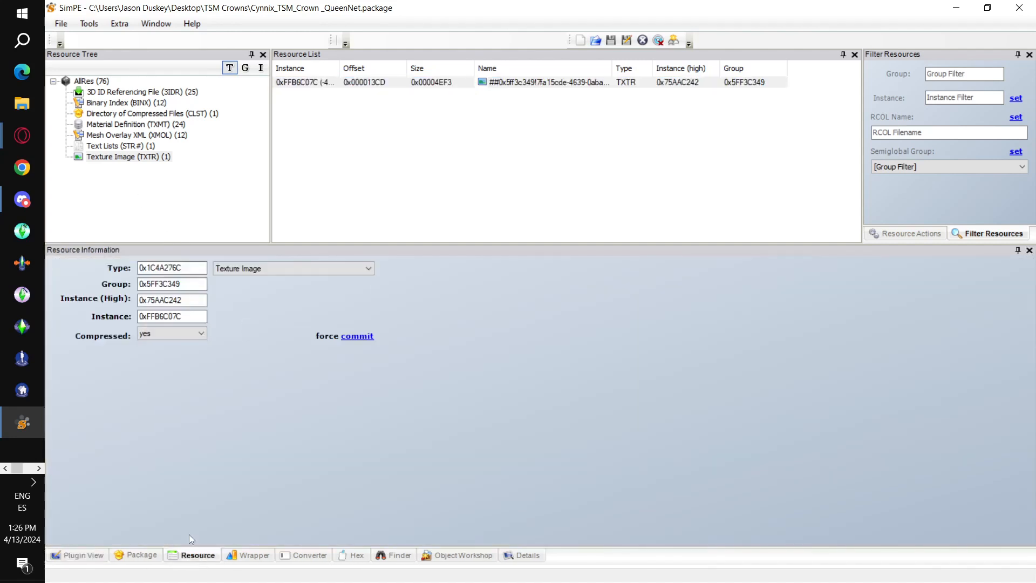
click(261, 269)
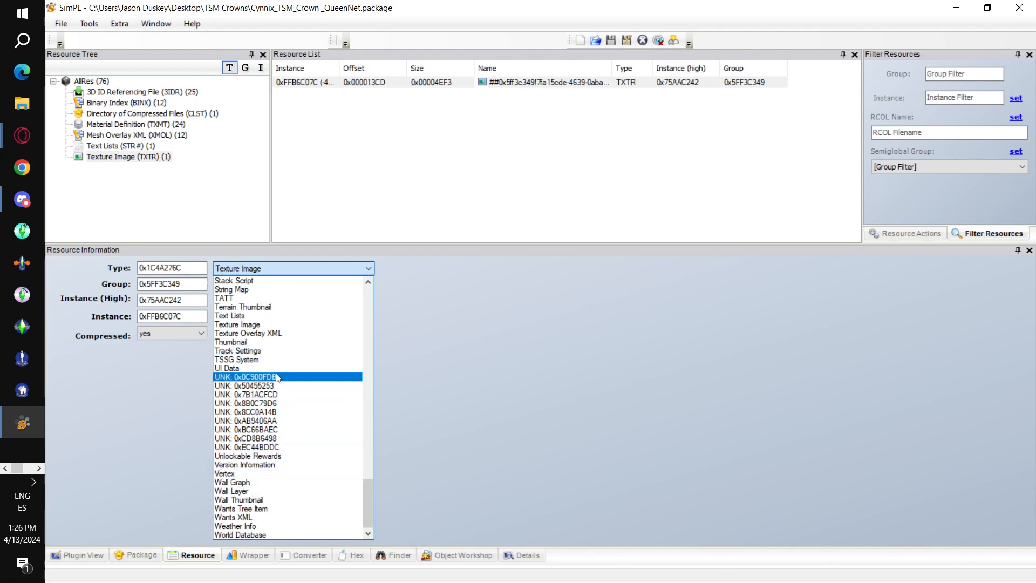
scroll(314, 377, up, 10)
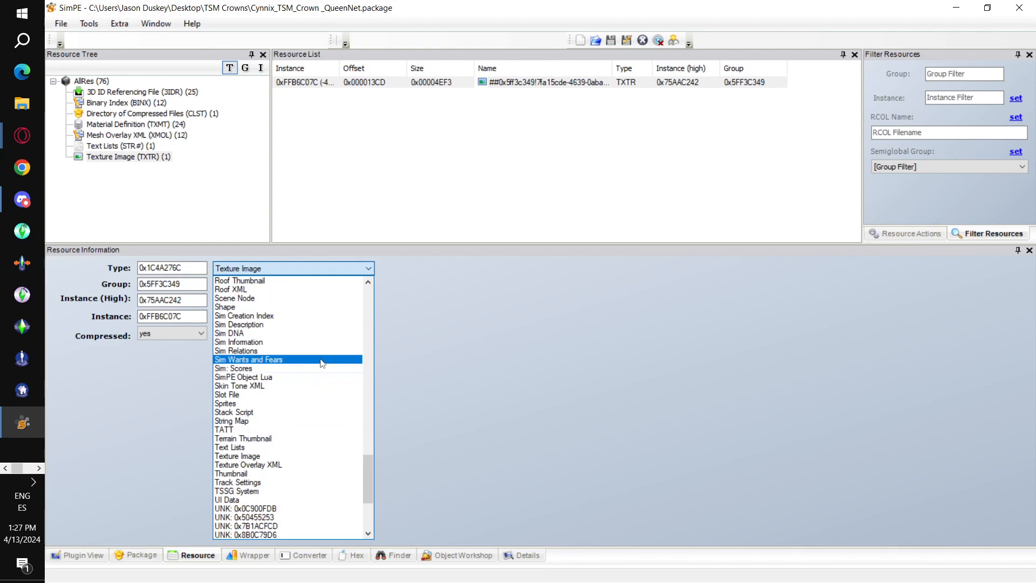
click(317, 370)
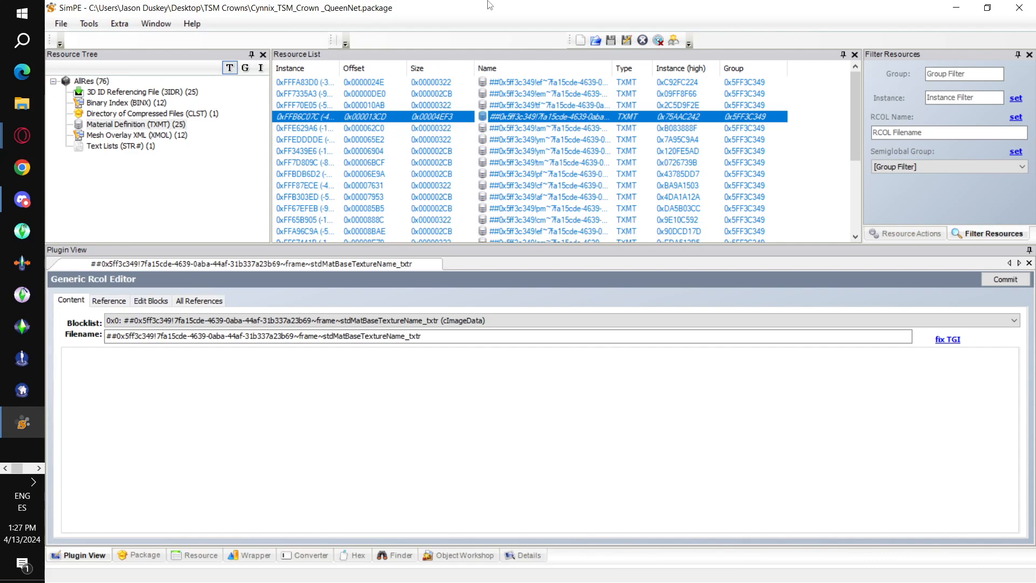
Step: Try the Text Lists type on the same resource and restore its type to Texture Image
click(198, 556)
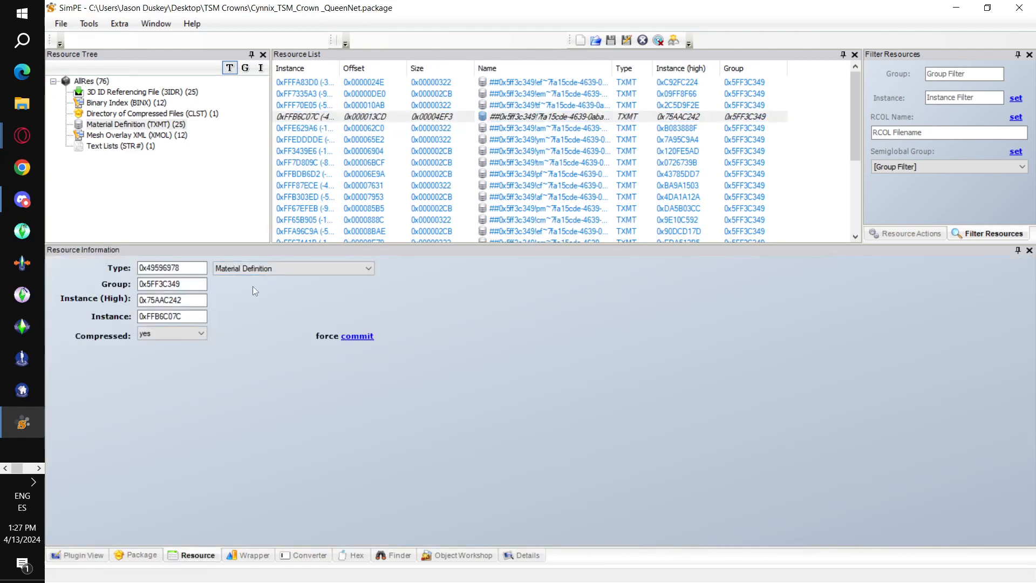
click(254, 268)
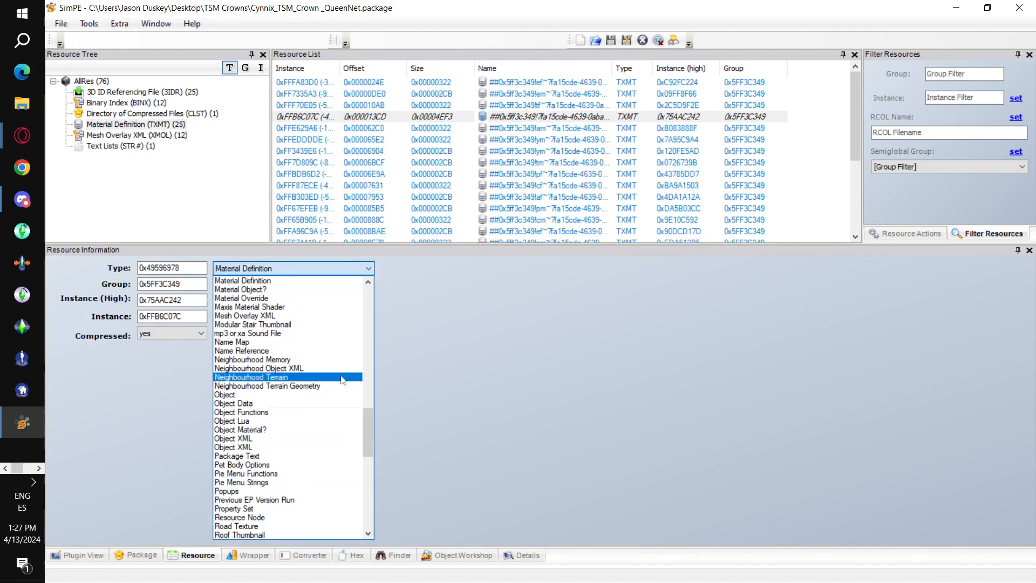
scroll(324, 334, up, 20)
scroll(329, 341, down, 20)
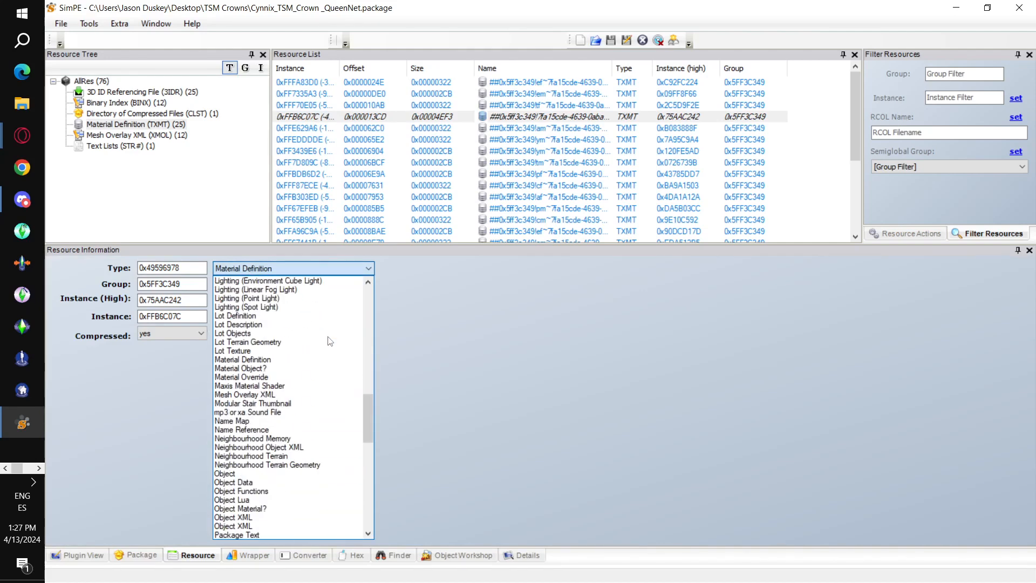
scroll(329, 341, down, 2)
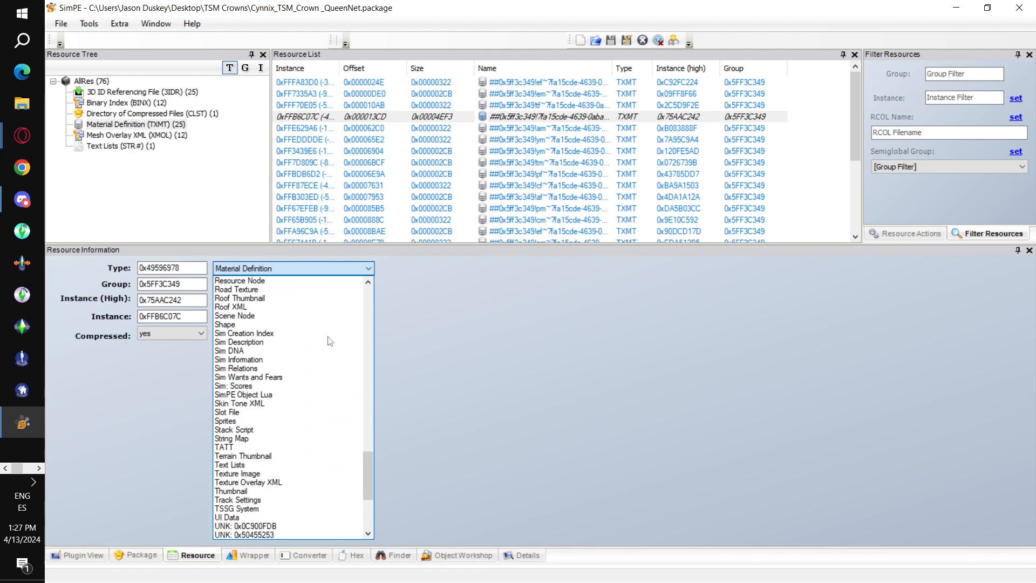
click(285, 465)
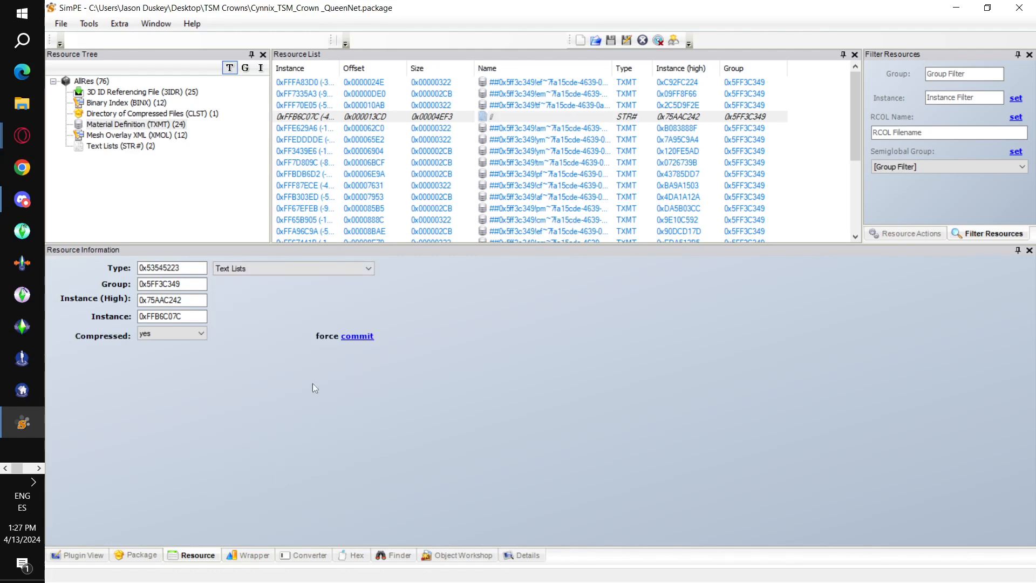
click(302, 273)
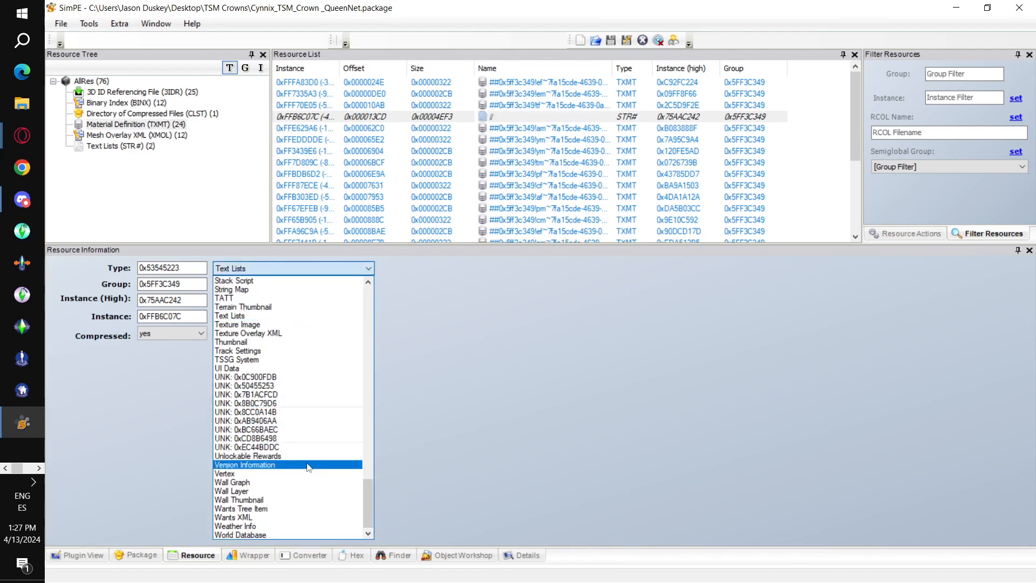
click(292, 324)
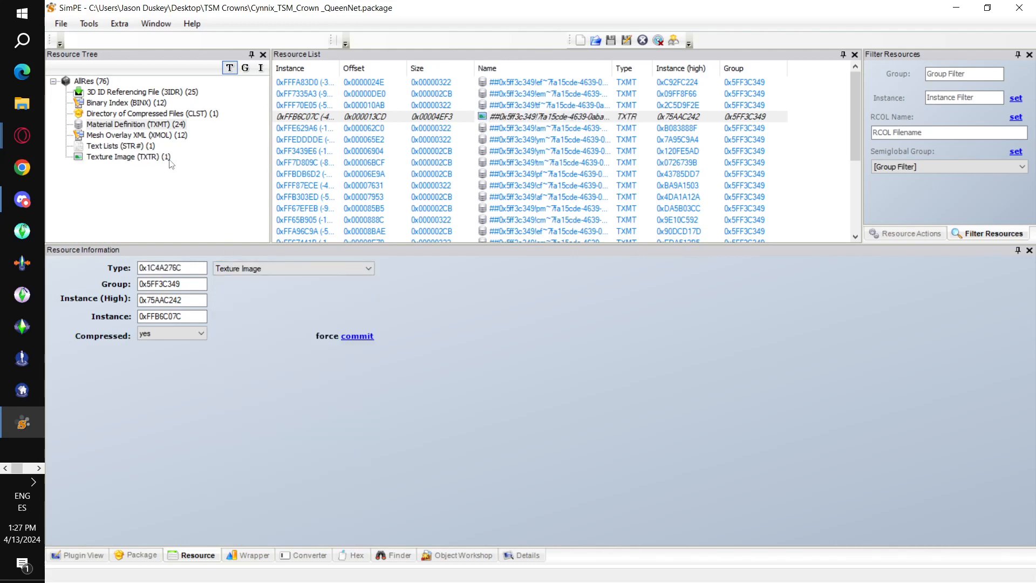
Step: List the Texture Image (TXTR) resources and reopen the crown texture in the TXTR Editor
click(157, 114)
click(160, 127)
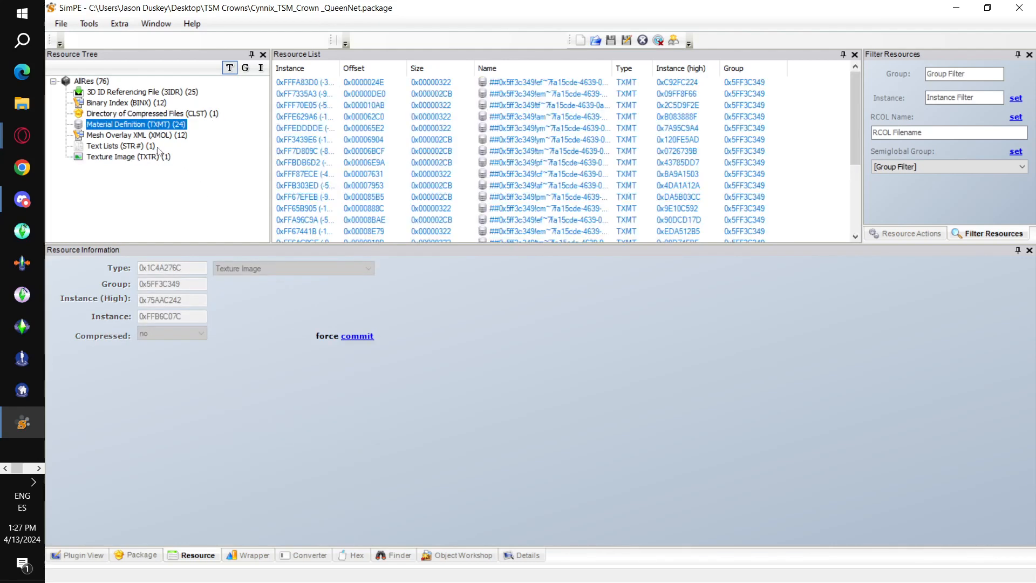
click(130, 157)
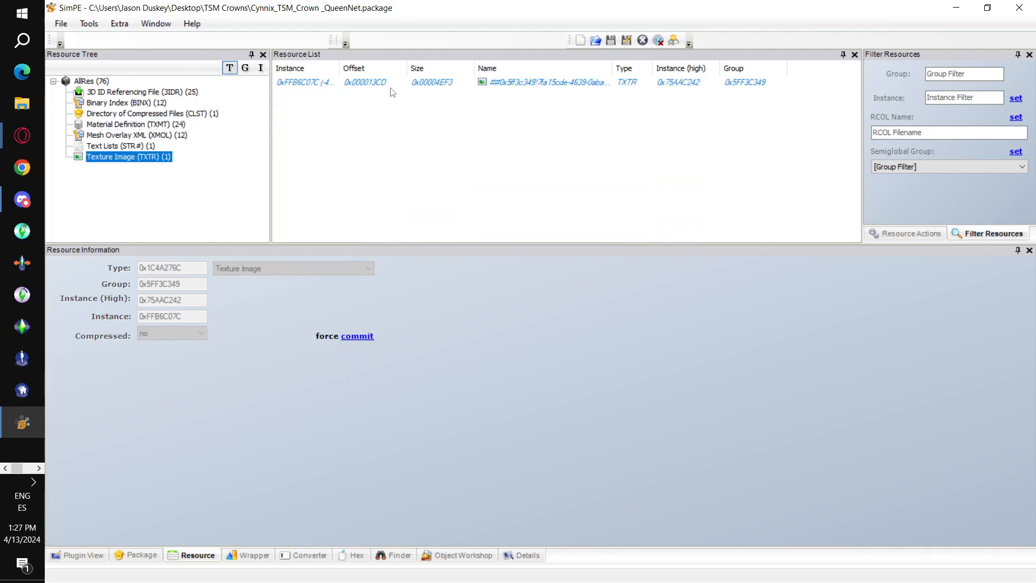
click(387, 82)
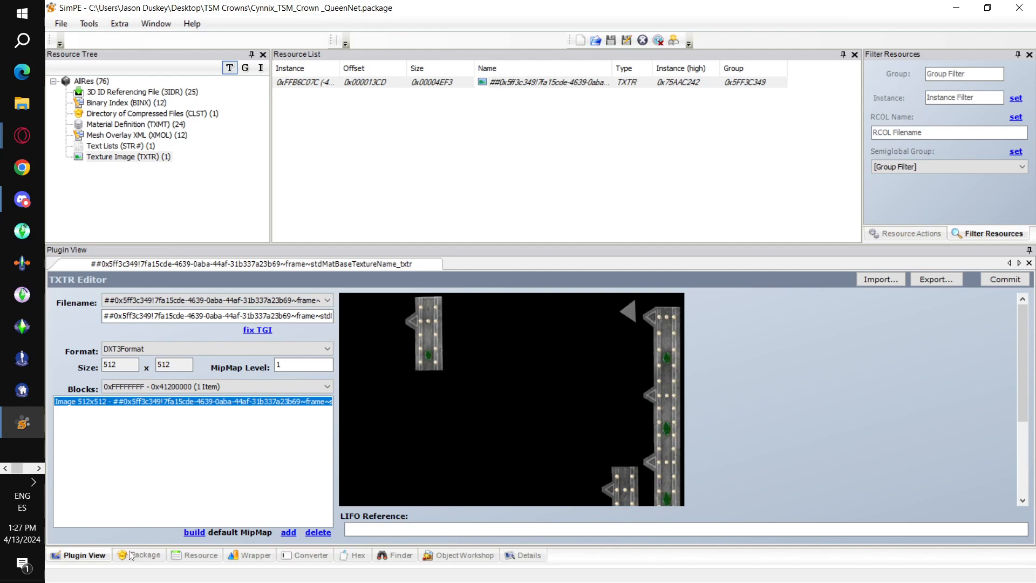
click(79, 561)
Step: Clear the texture's Instance value in the resource information and undo the deletion
click(192, 555)
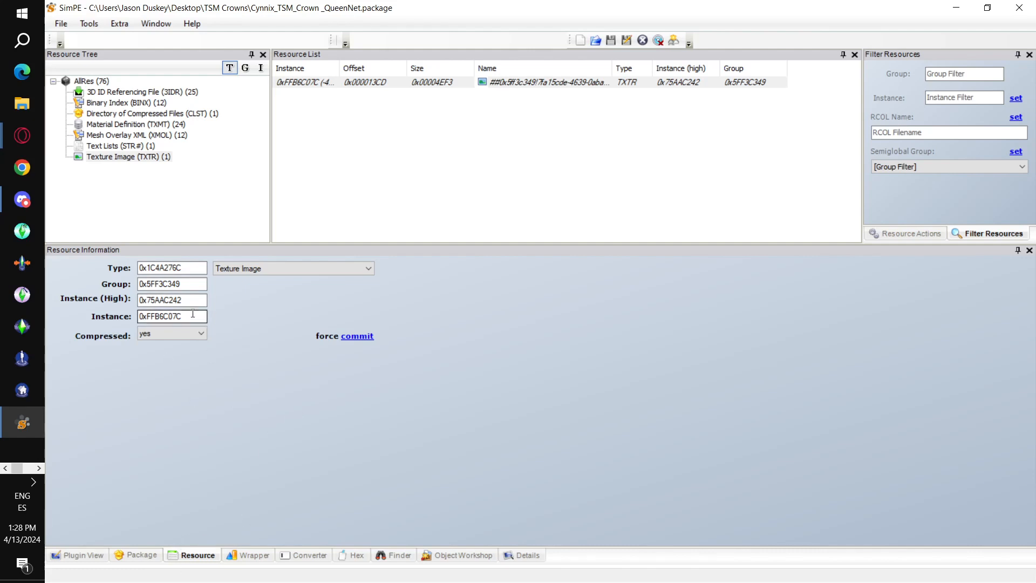
drag(199, 319, 139, 319)
key(BackSpace)
key(ctrl+z)
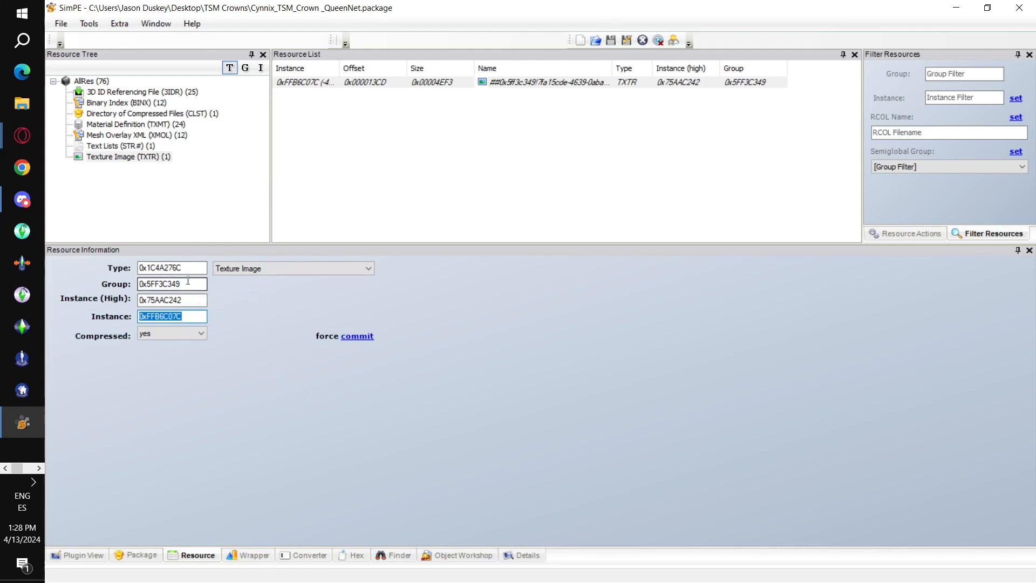
Step: Examine the texture's wrapper information, the number converter and the texture's hex data
click(253, 557)
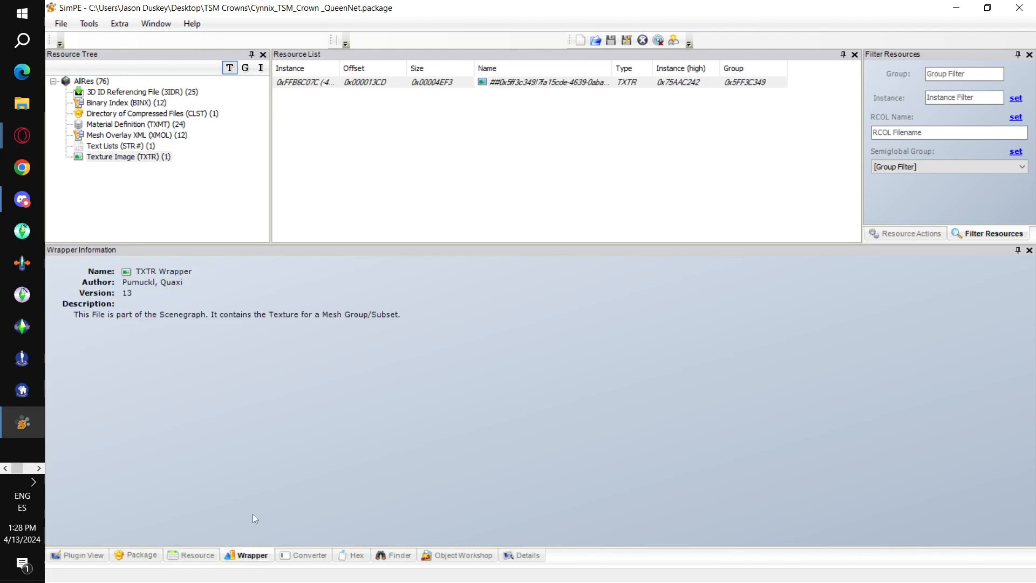
click(304, 559)
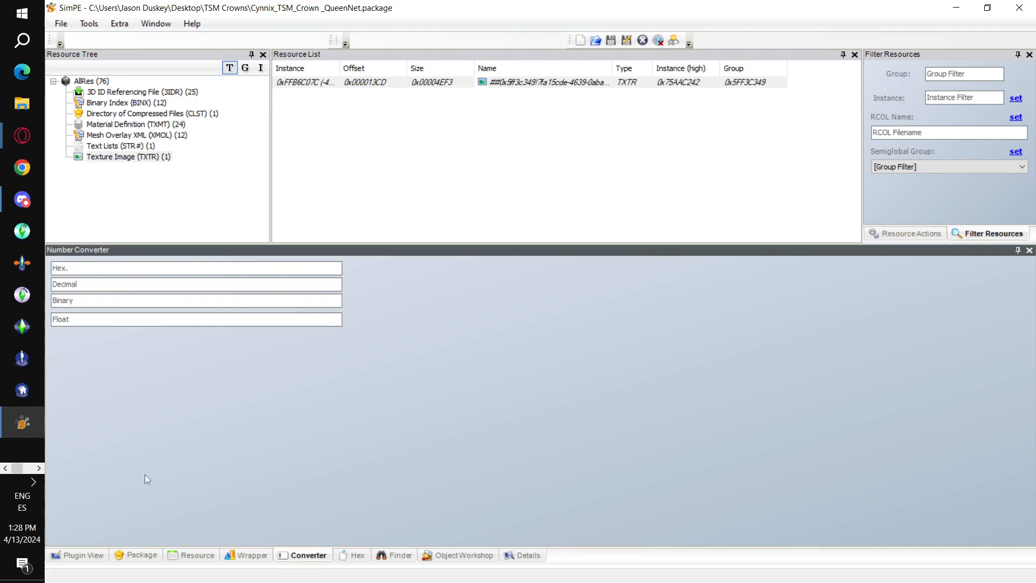
click(306, 562)
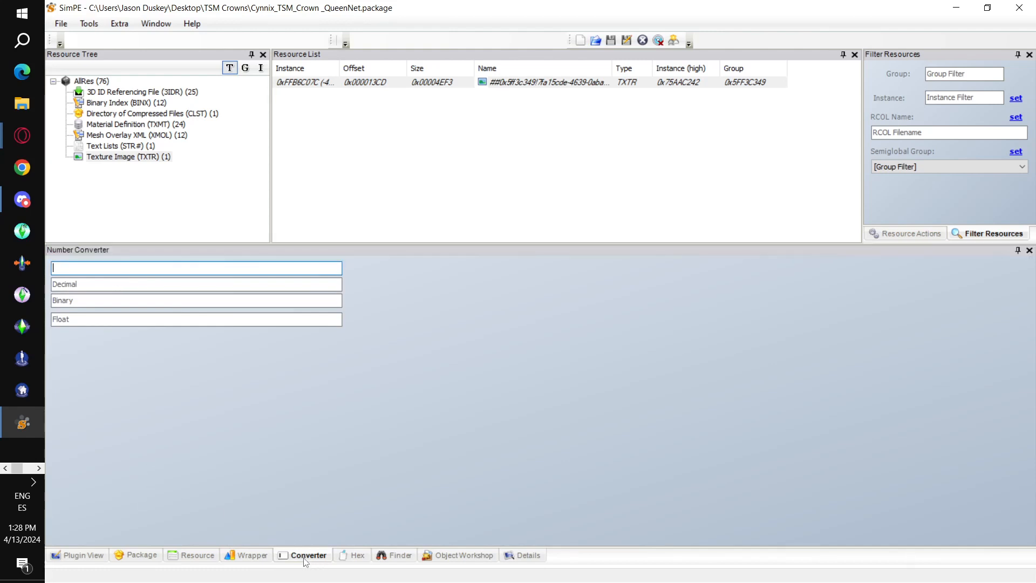
click(357, 557)
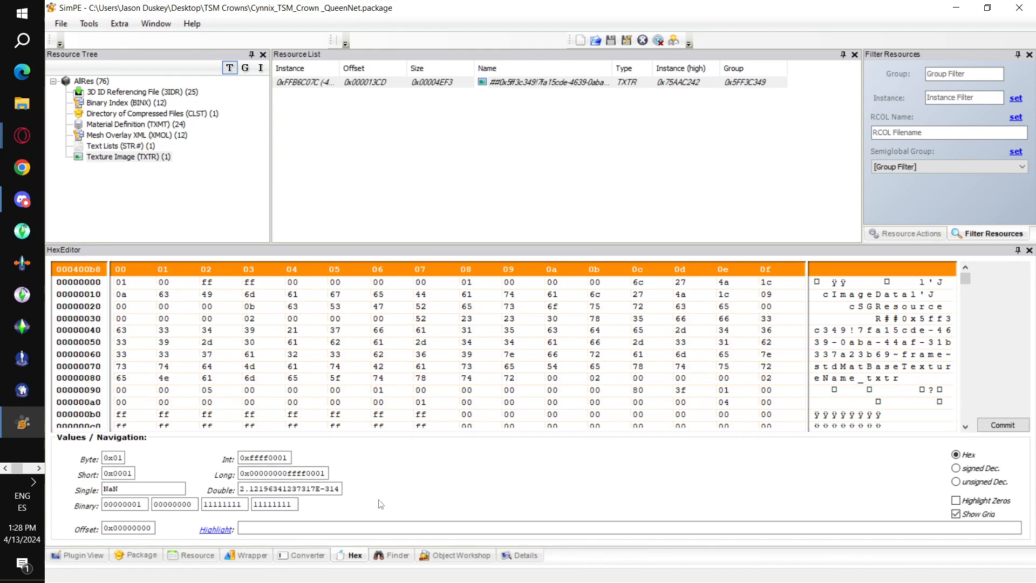
click(352, 560)
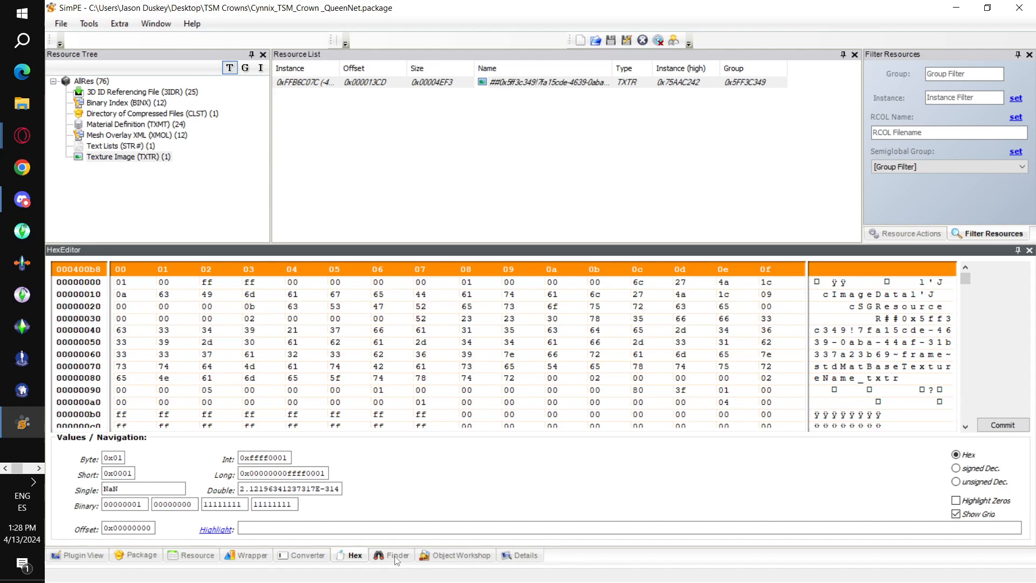
Step: Start Object Workshop and load its object catalogue
click(448, 560)
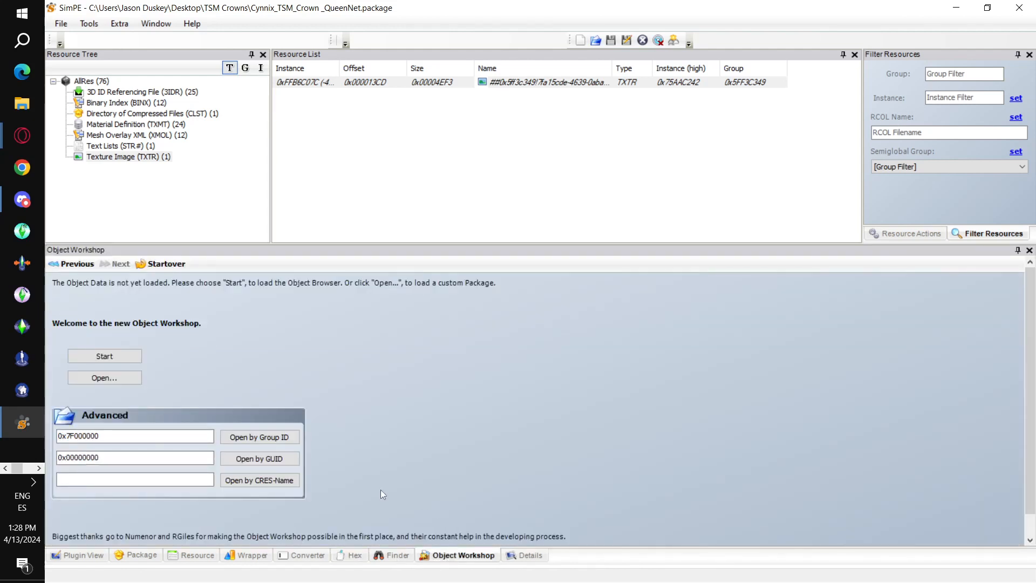
click(125, 357)
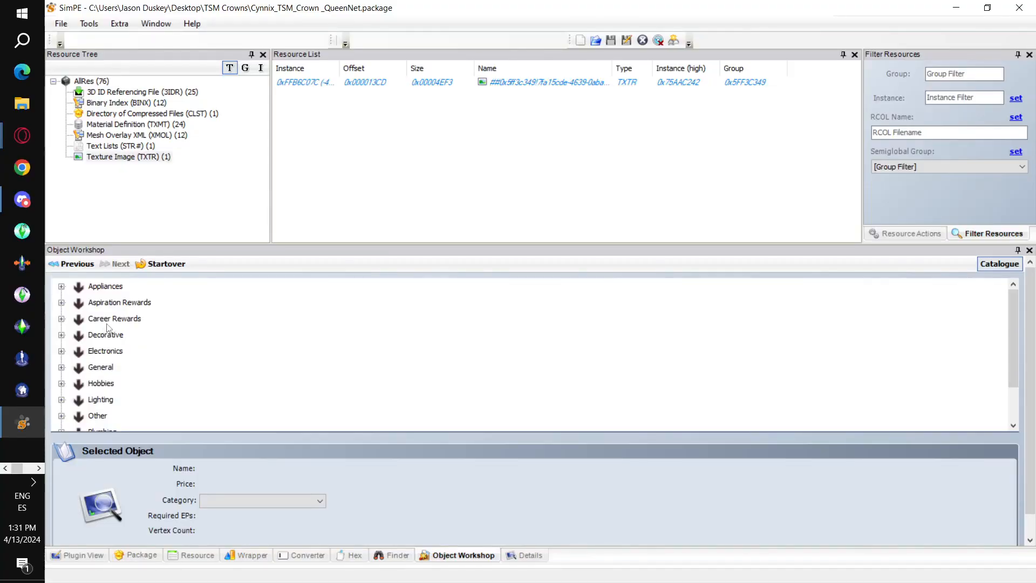
Step: Examine the object categories in the Object Workshop catalogue and the contents of the General category
scroll(107, 325, down, 1)
scroll(107, 324, up, 1)
scroll(109, 325, down, 1)
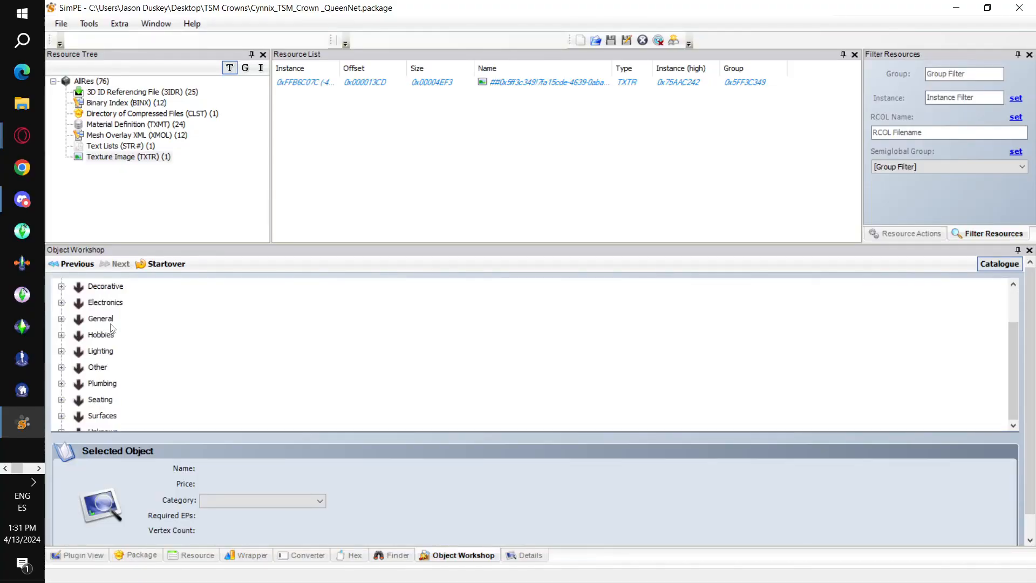
scroll(115, 339, up, 1)
scroll(74, 360, down, 1)
click(62, 318)
scroll(70, 322, down, 2)
scroll(76, 322, up, 3)
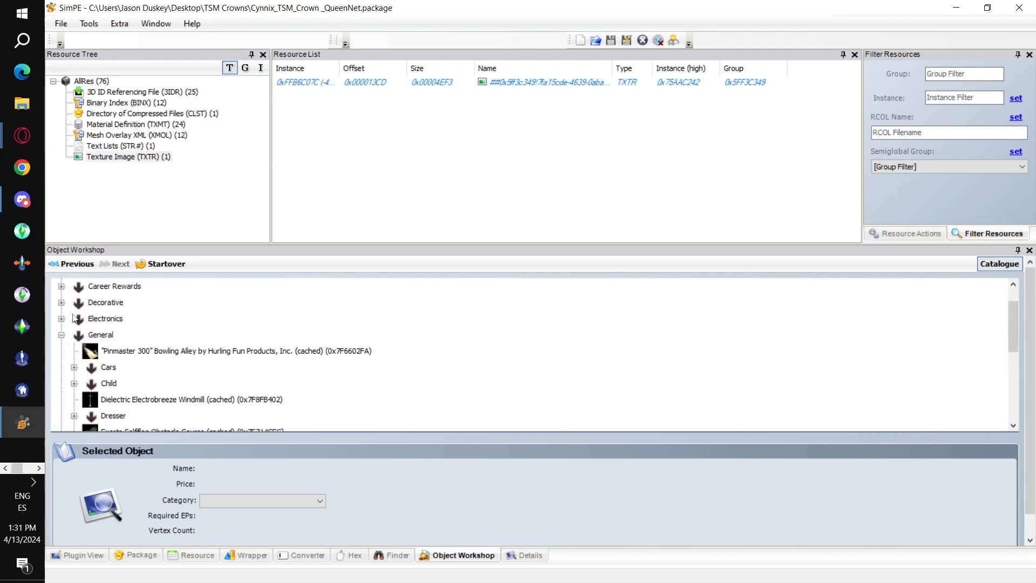
Step: Select the Cameo Vase among the Decorative sculptures in the object catalogue to view its details
click(63, 335)
click(64, 303)
scroll(218, 354, down, 3)
scroll(125, 350, up, 4)
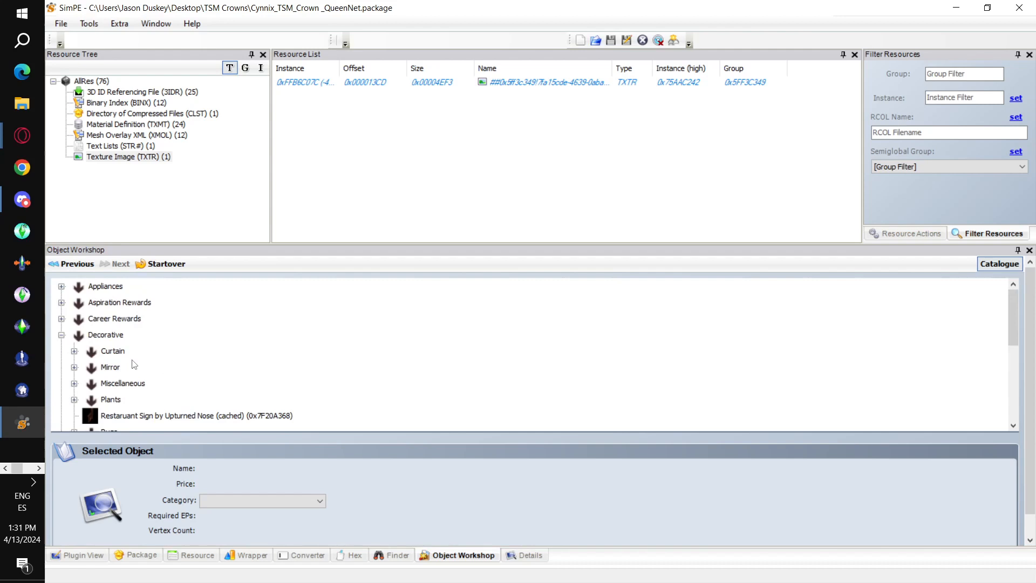
scroll(130, 361, down, 1)
scroll(106, 382, down, 1)
scroll(106, 372, up, 2)
scroll(106, 368, down, 1)
click(74, 400)
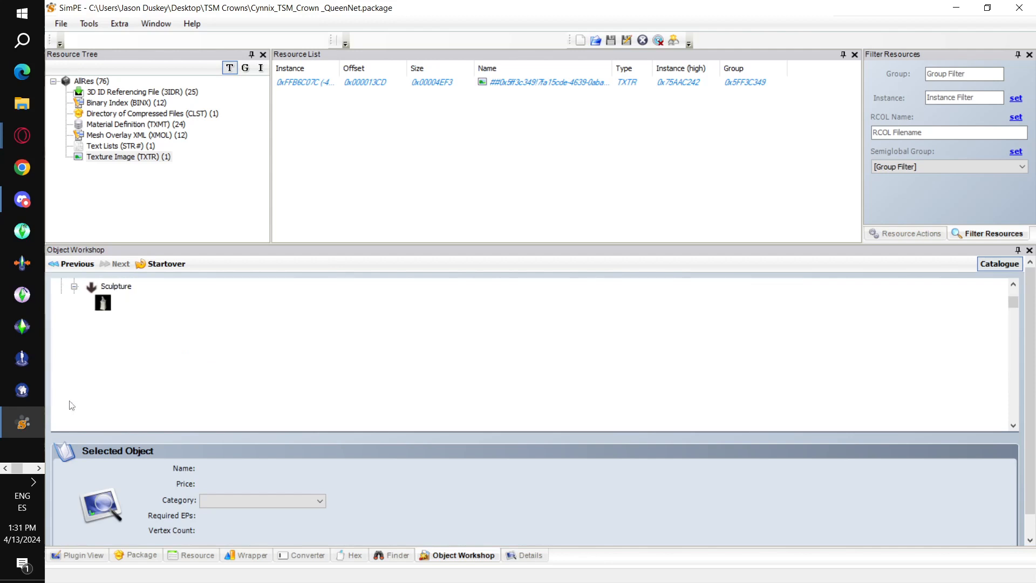
scroll(142, 405, down, 6)
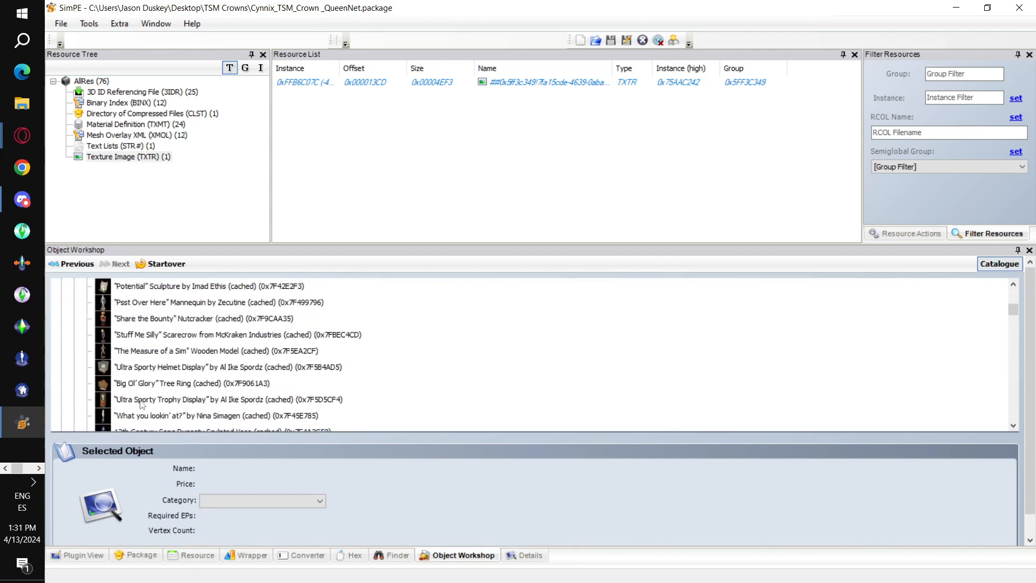
scroll(142, 404, down, 5)
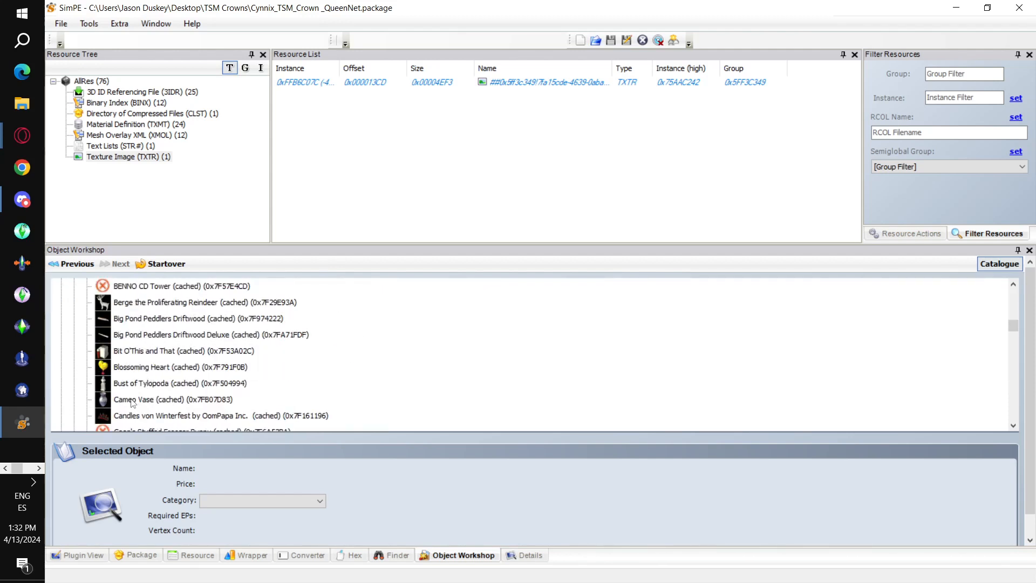
click(133, 401)
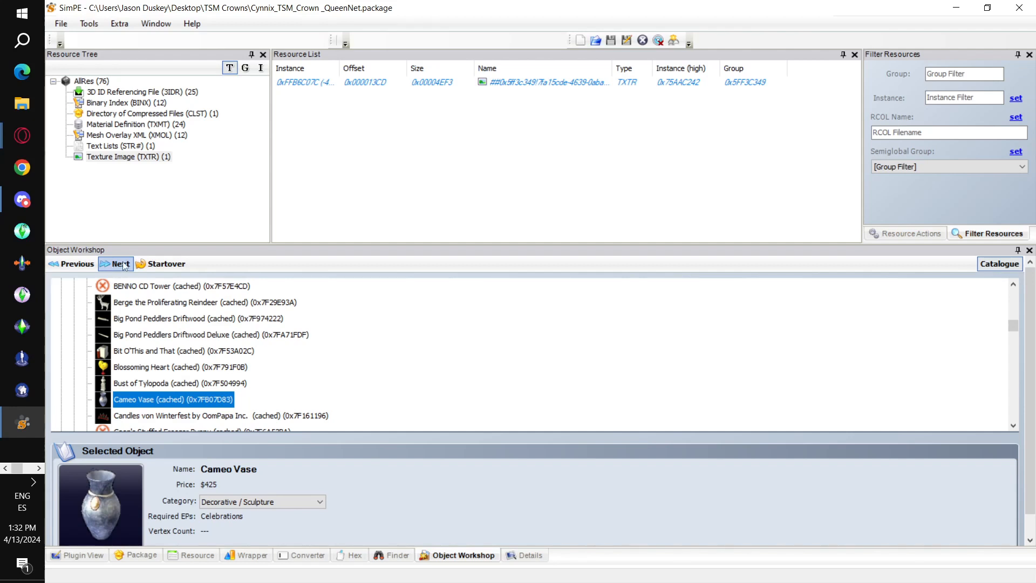
Step: Load the crown's MESH package into a restarted Object Workshop, view the Clone task options and return to the welcome page
click(161, 263)
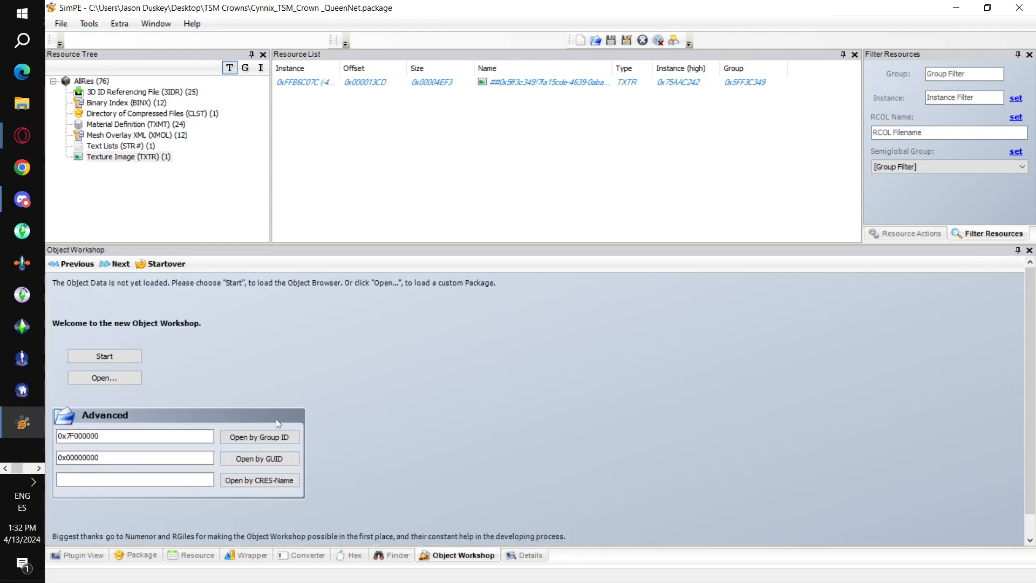
click(118, 377)
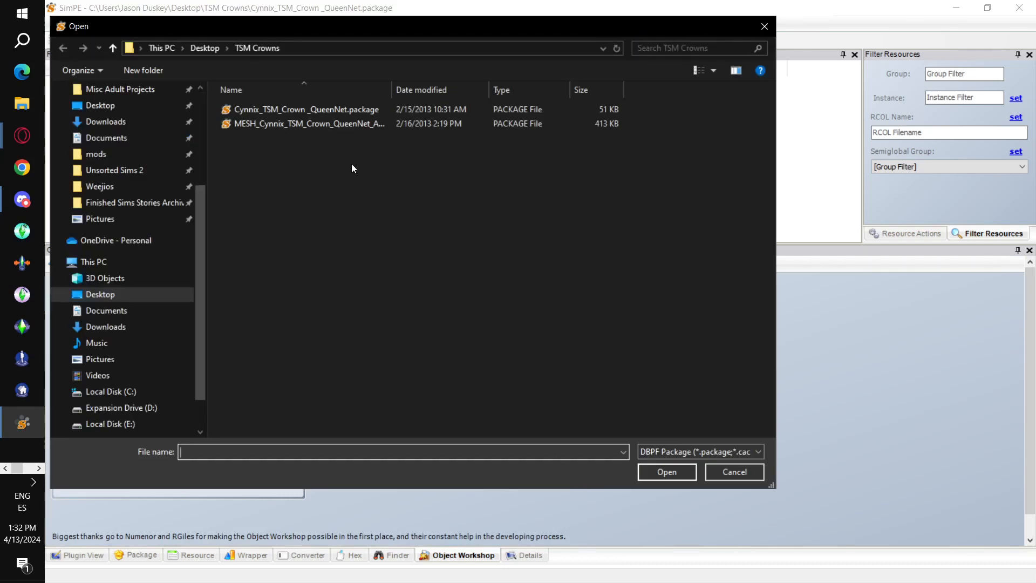
click(340, 121)
click(653, 471)
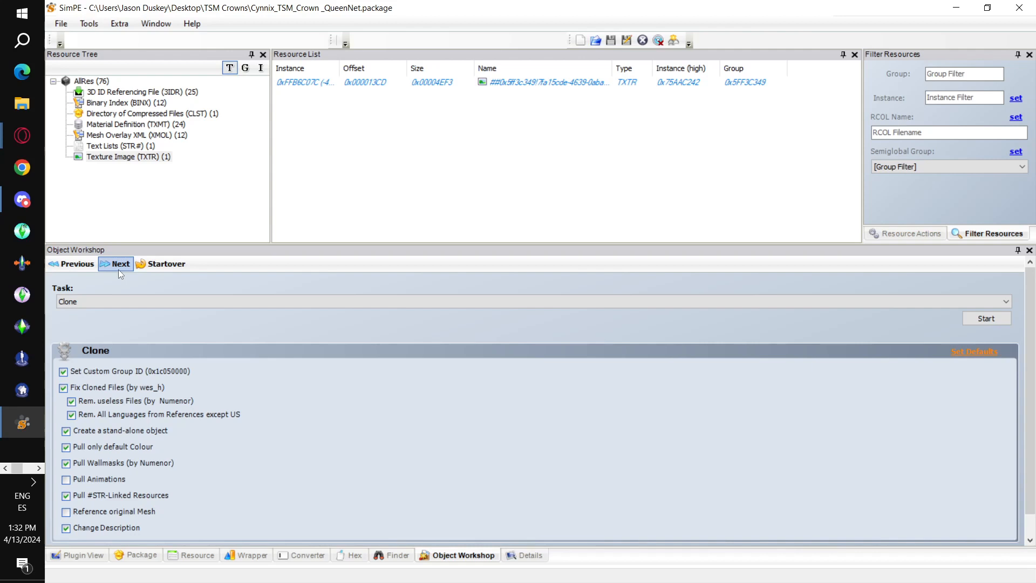
click(170, 267)
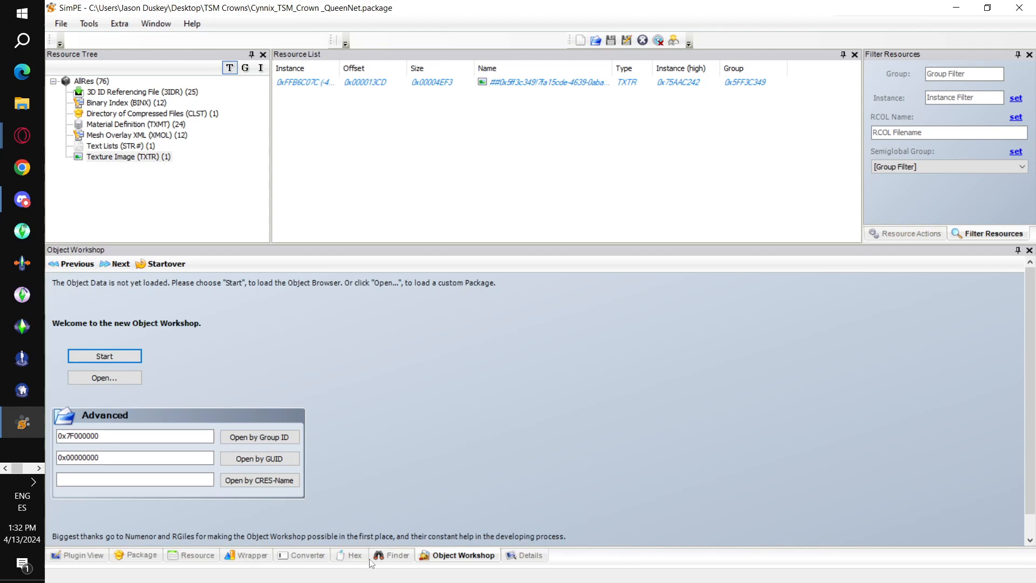
Step: Run a Scenegraph Search in the resource finder for Animation Resources whose name contains "talk"
click(398, 556)
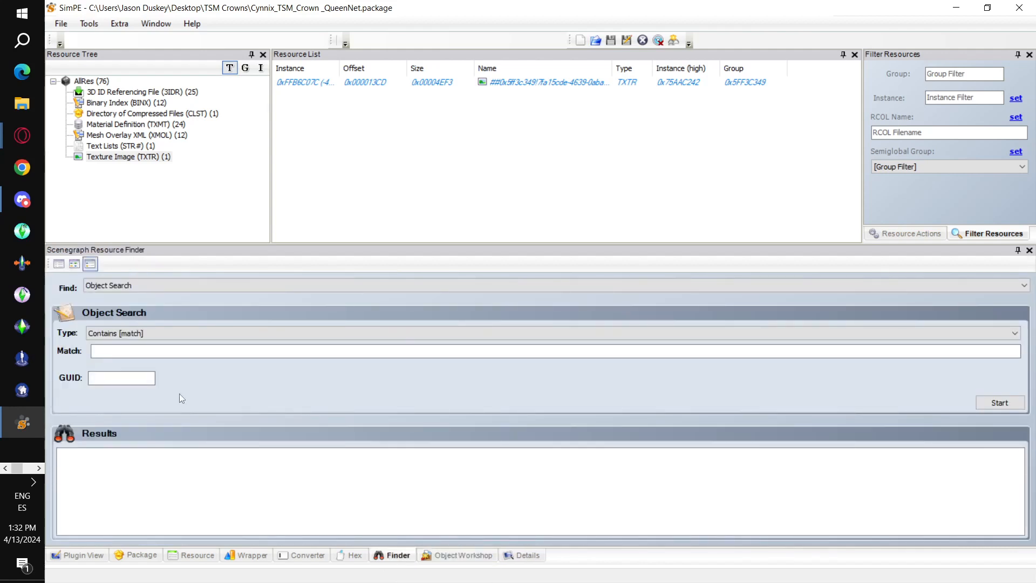
click(134, 283)
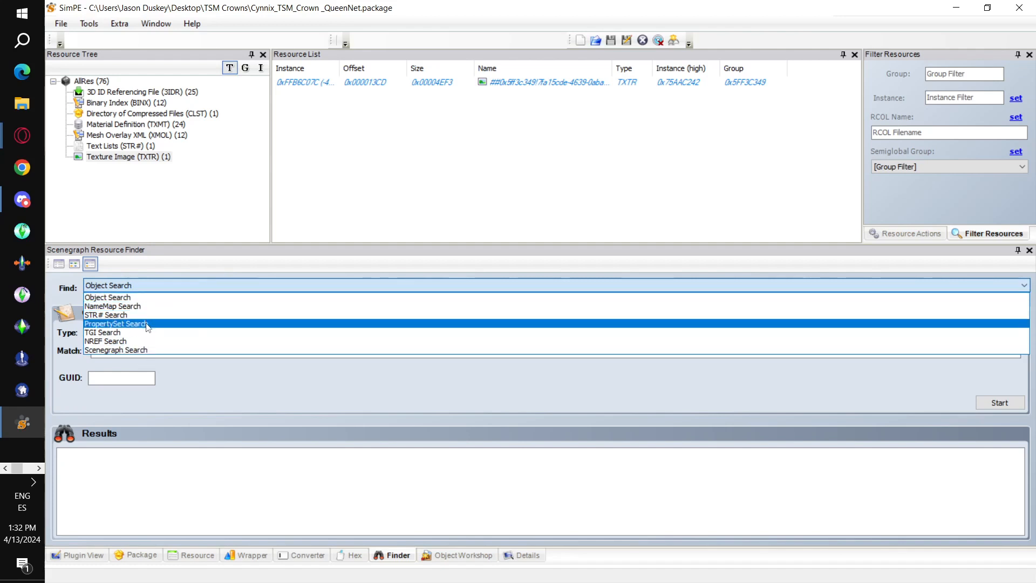
click(146, 351)
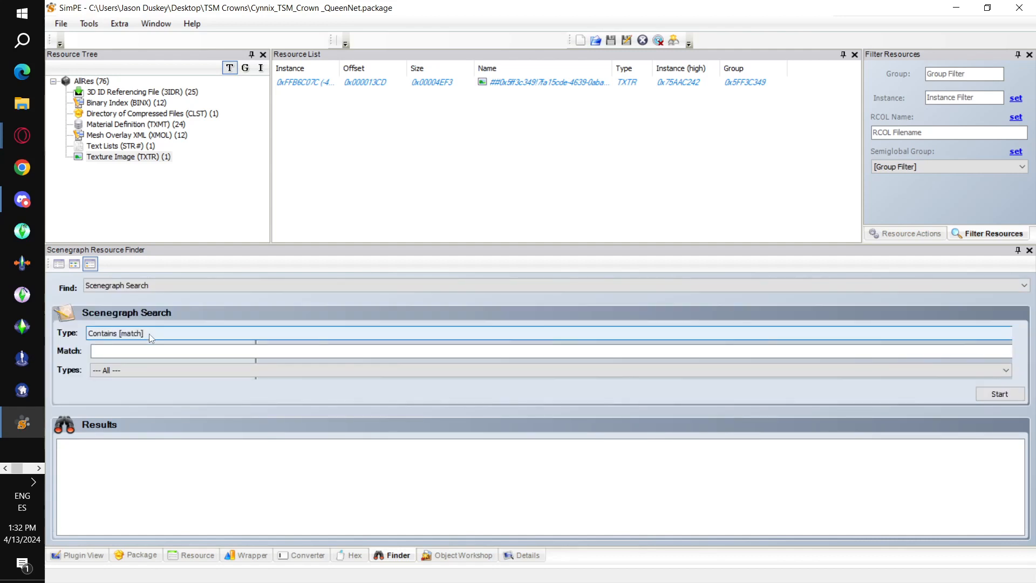
click(149, 332)
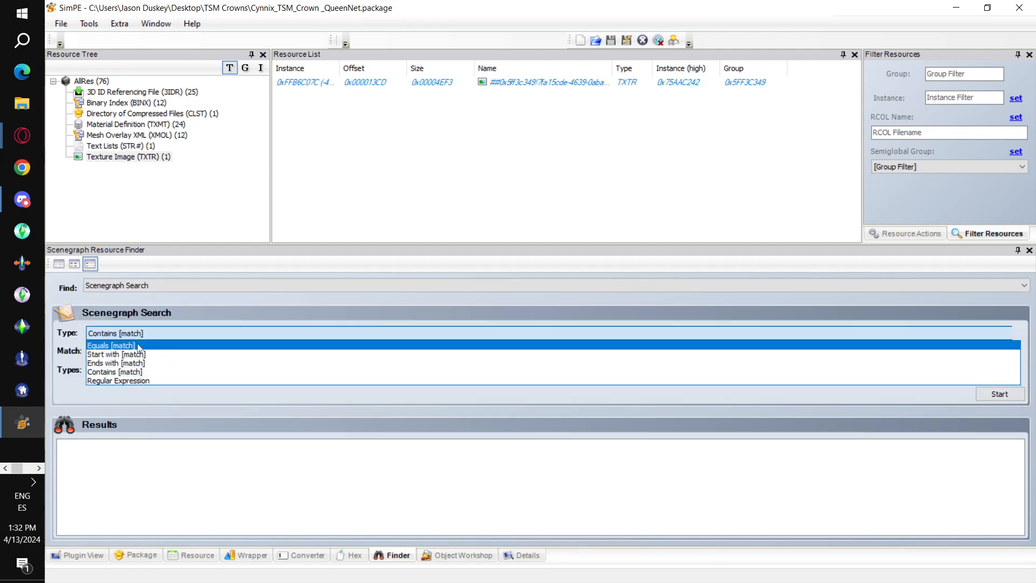
click(152, 449)
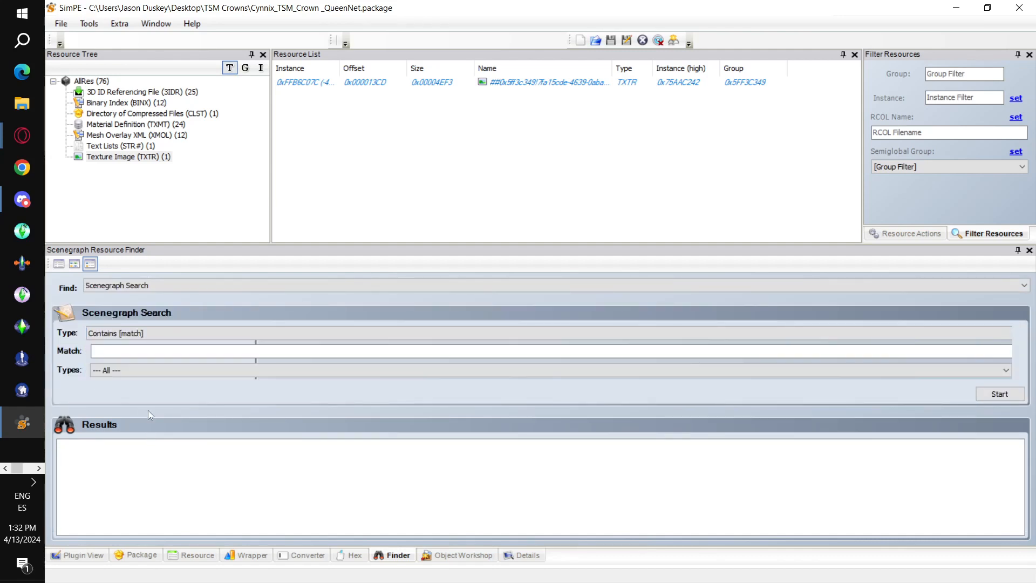
click(142, 354)
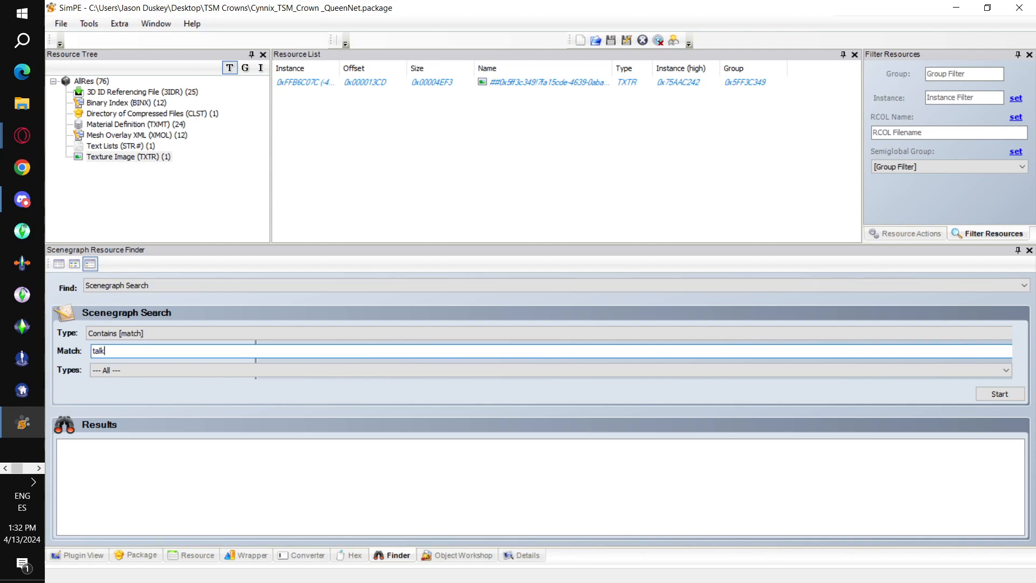
click(144, 369)
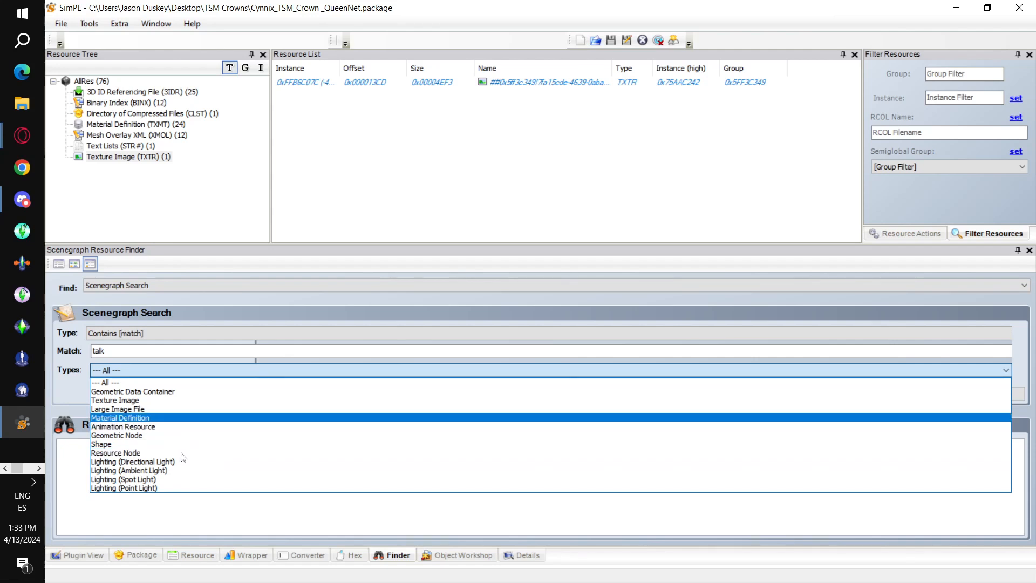
click(132, 426)
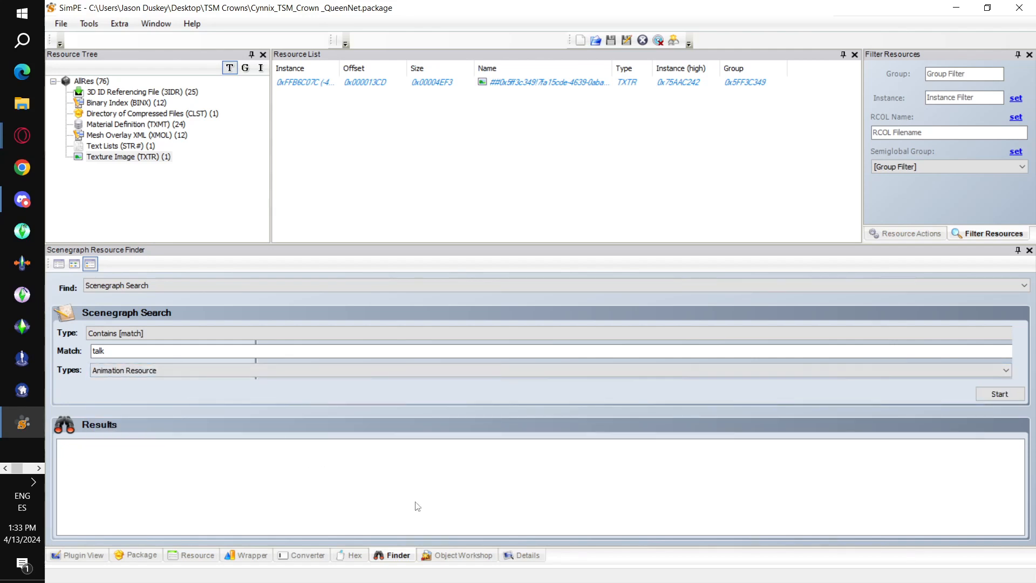
click(999, 394)
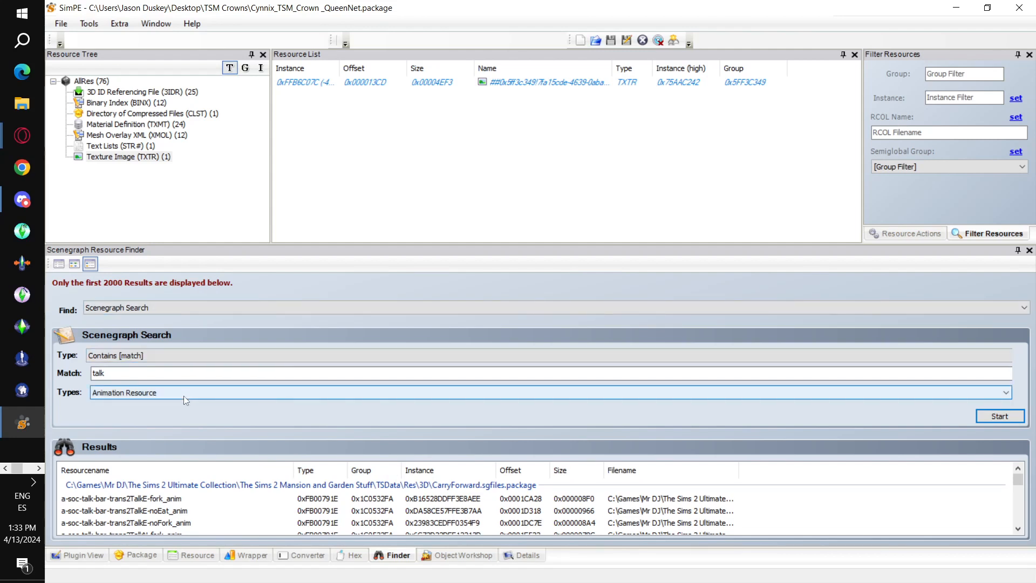
Step: Open the found a-soc-talk-bar-trans2TalkW-noFork_anim resource in its game package, discarding the changes to the crown package
scroll(291, 523, down, 1)
scroll(286, 518, down, 3)
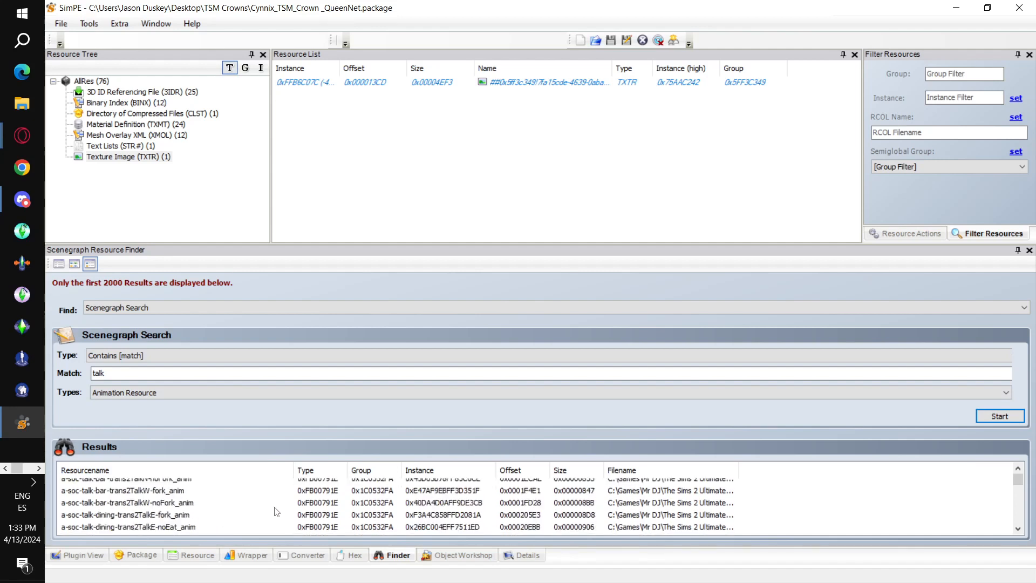
click(94, 503)
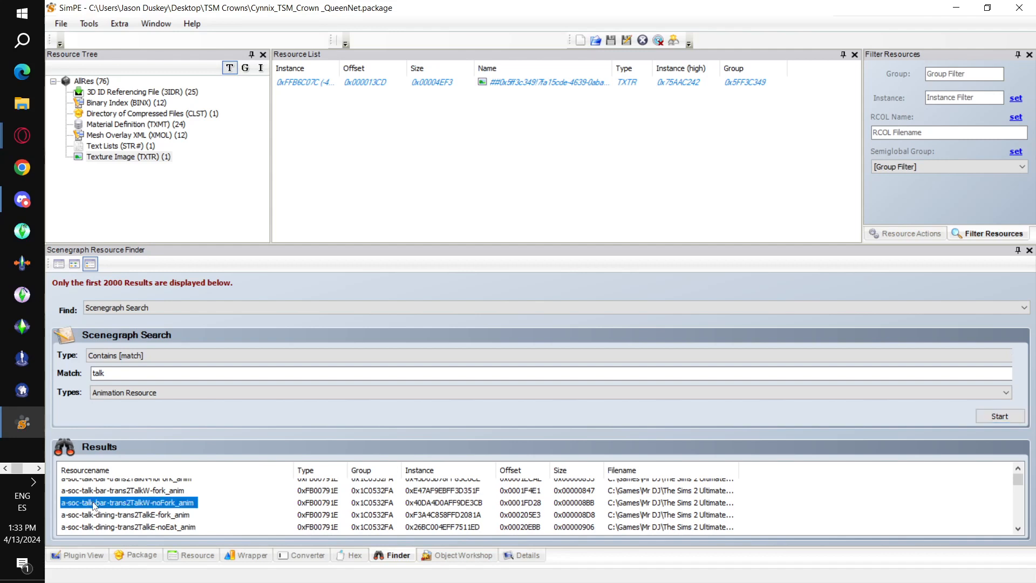
double_click(93, 502)
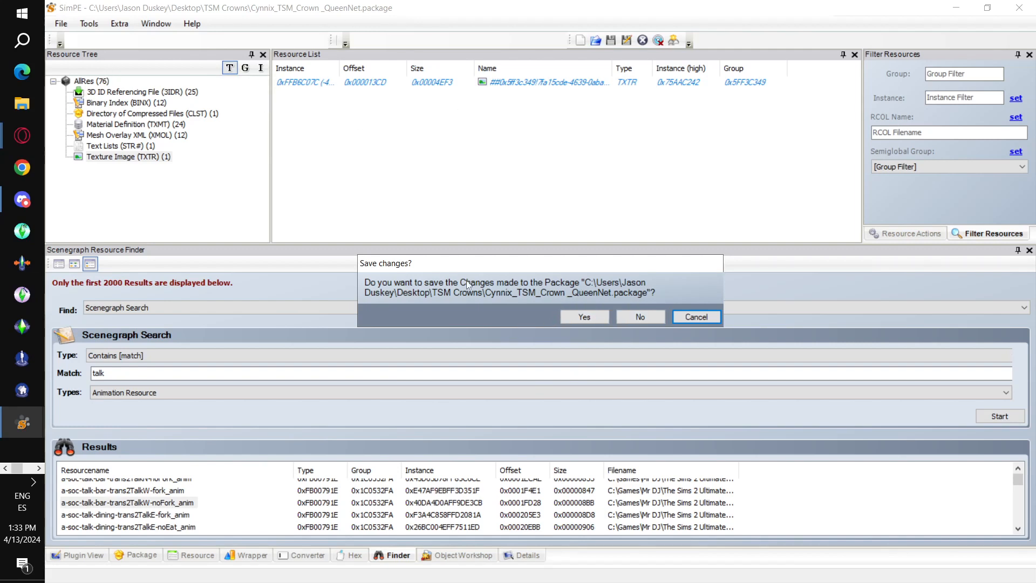
click(647, 319)
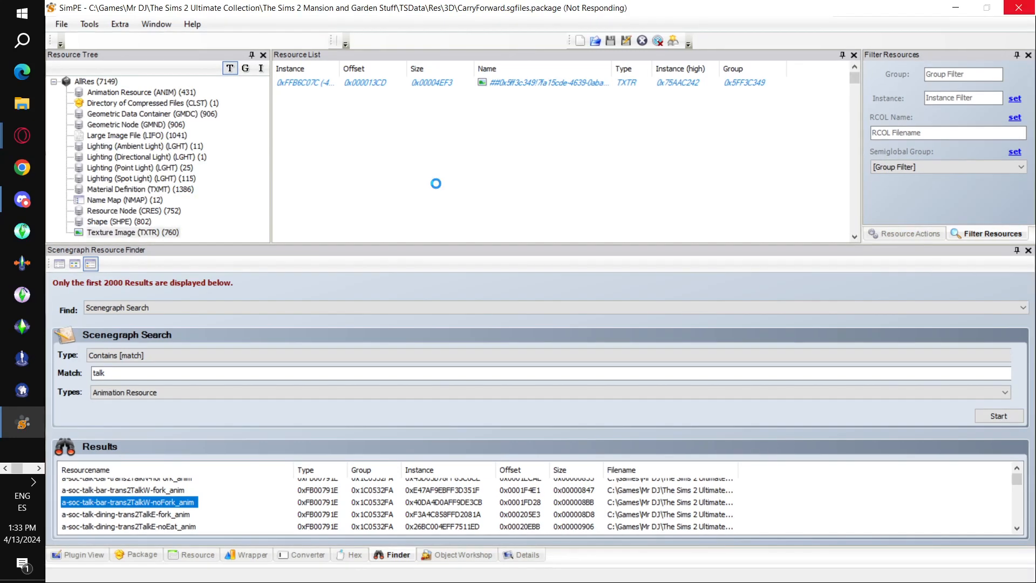
Step: Start extracting the a-soc-talk-bar-trans2TalkW-noFork_anim resource to a file and cancel the extraction
scroll(438, 188, down, 3)
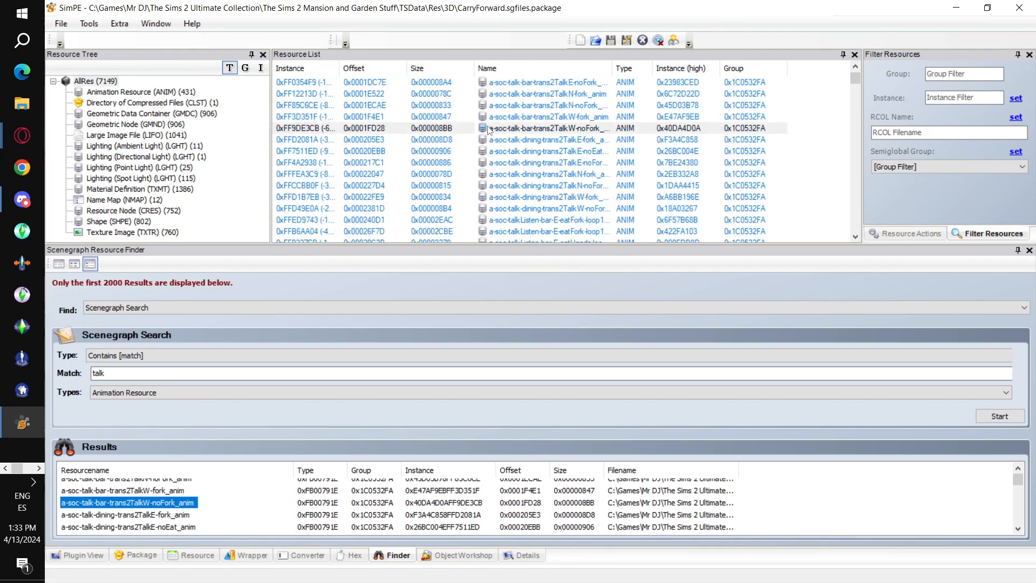
right_click(489, 130)
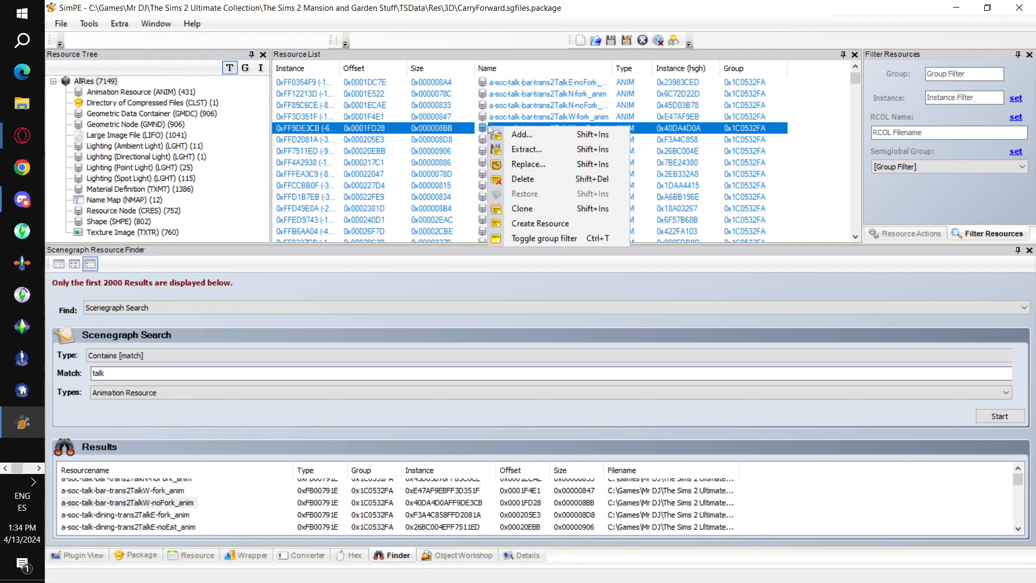
click(554, 150)
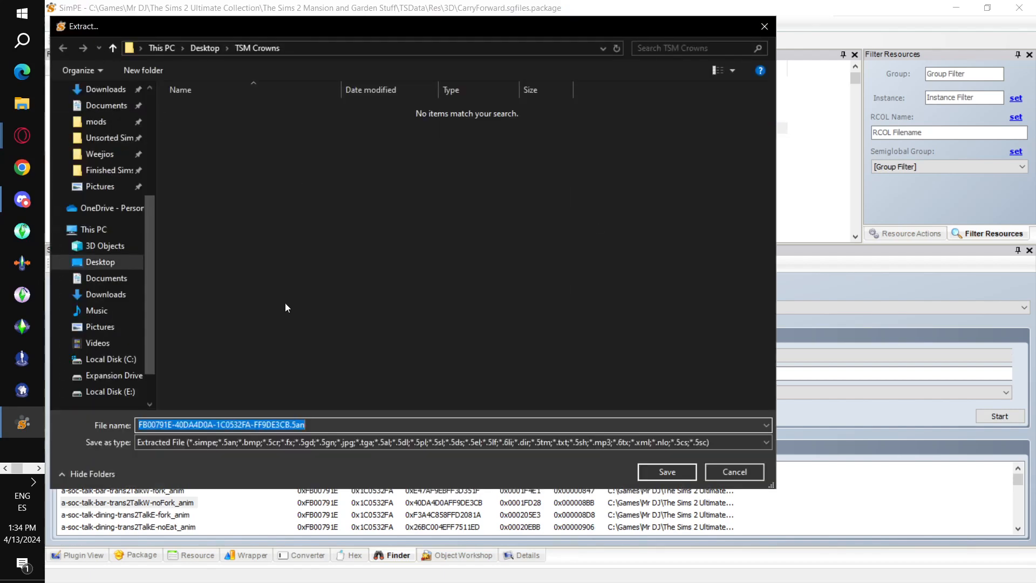
click(735, 473)
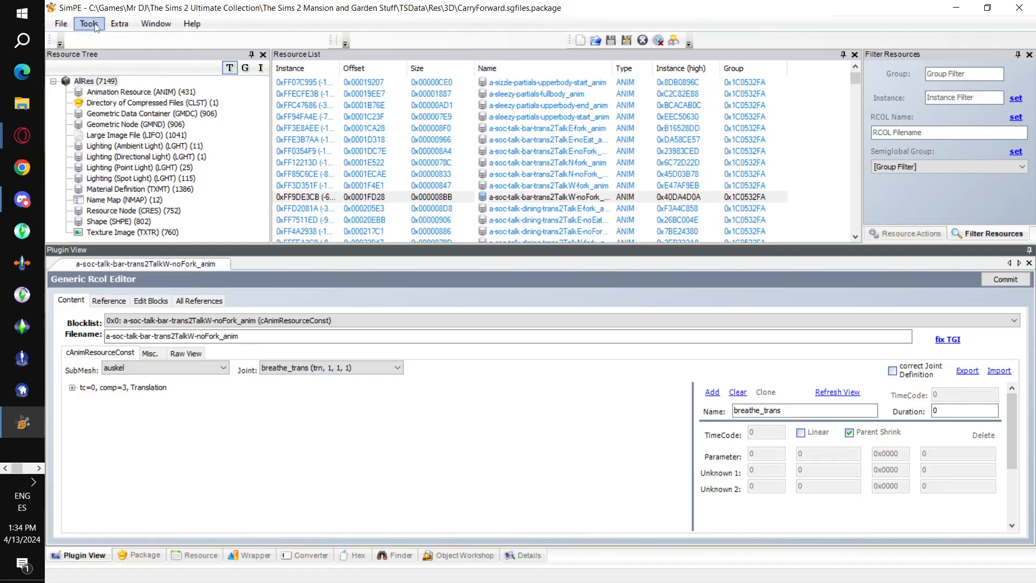
Step: Examine the available preference commands and the neighbourhood, package and object tools
click(95, 27)
mouse_move(119, 24)
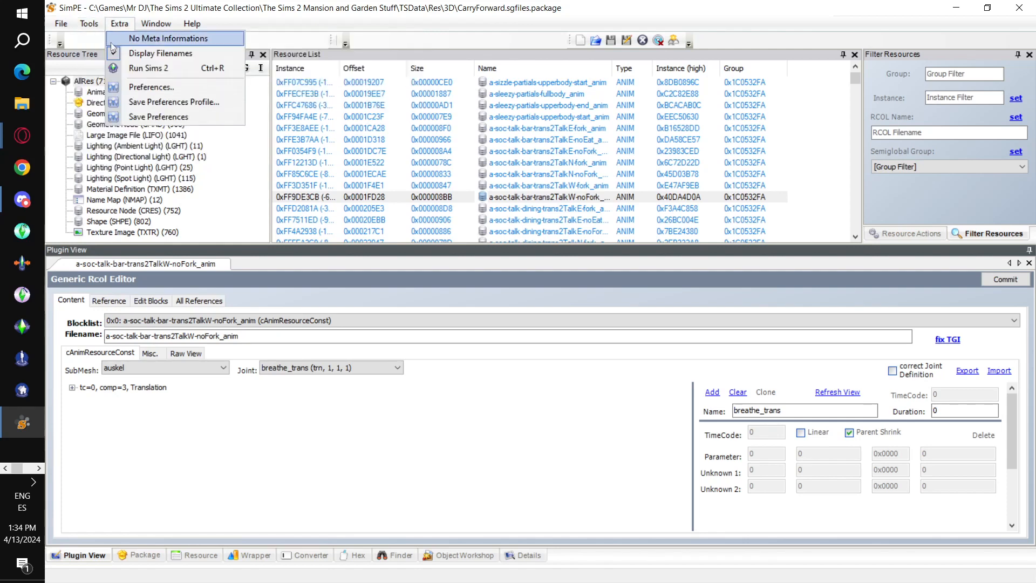
mouse_move(82, 24)
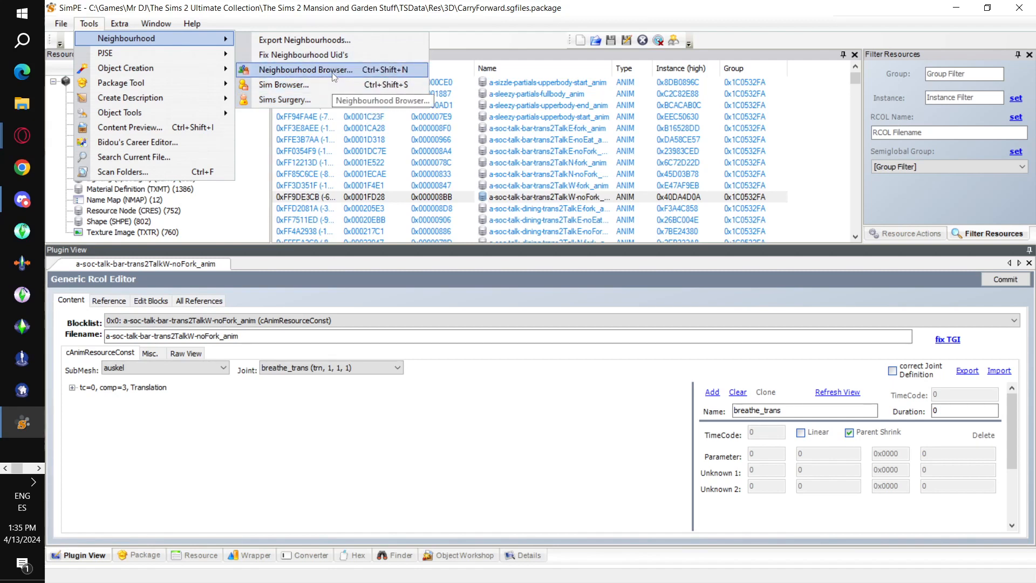
mouse_move(188, 53)
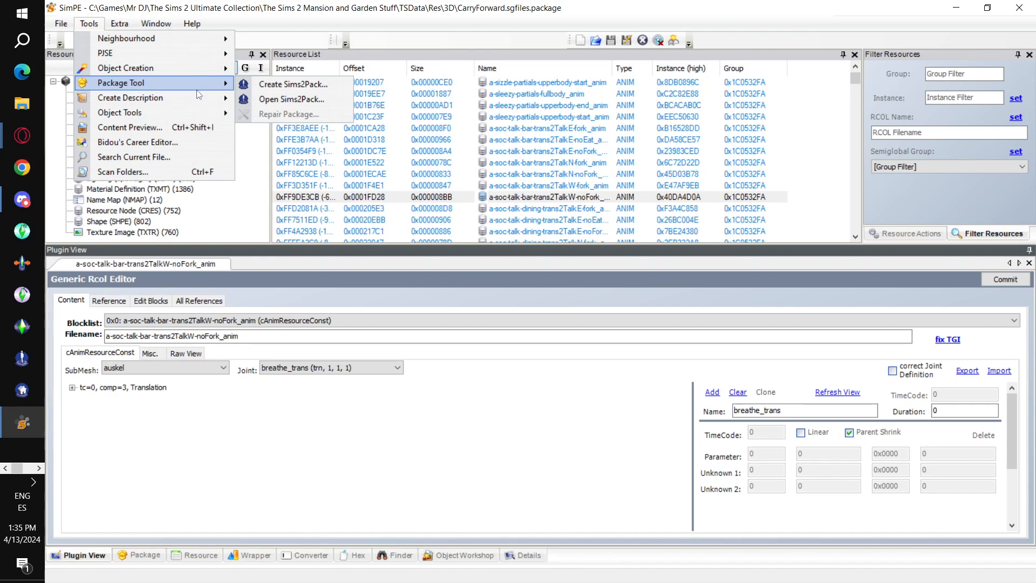
mouse_move(191, 103)
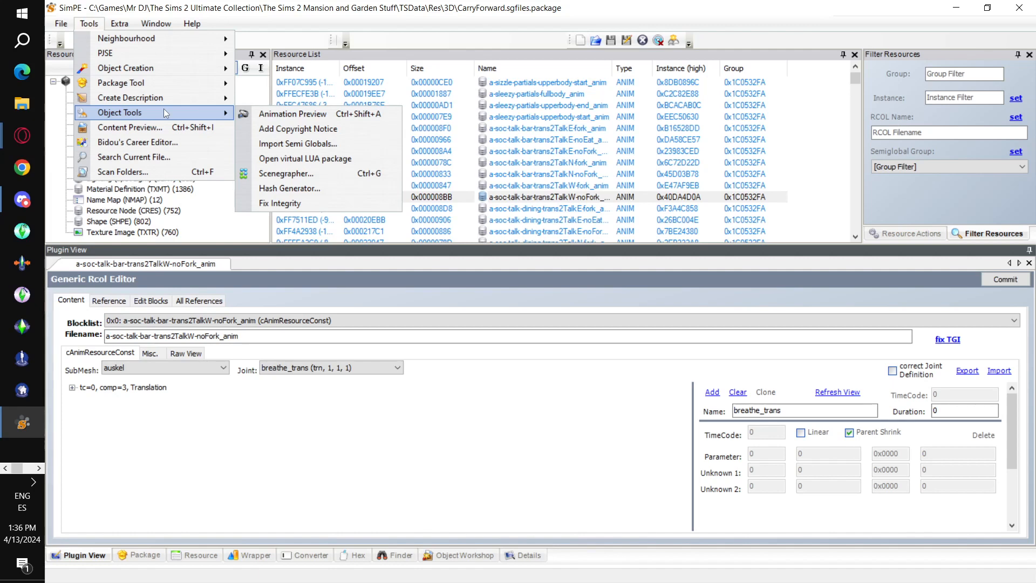
Step: Open the Hash Generator and generate a CRC 32 hash for the string carryforward.sgfiles
mouse_move(226, 99)
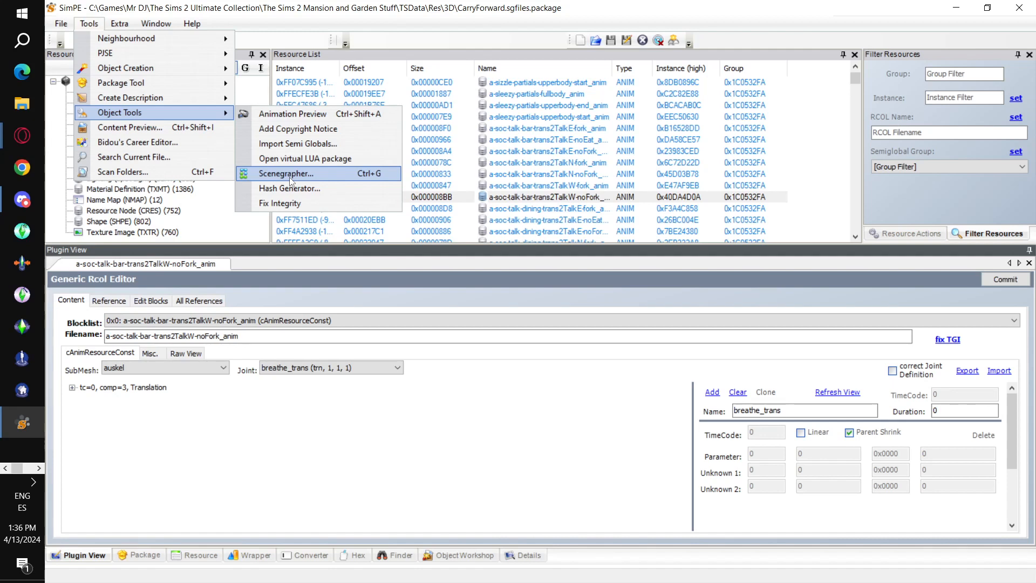
click(315, 189)
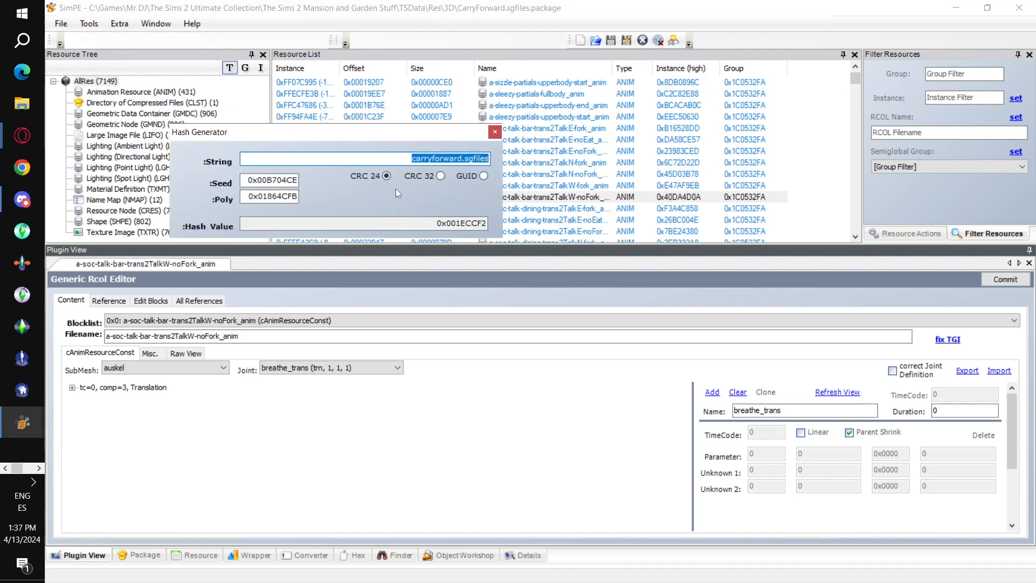
click(440, 175)
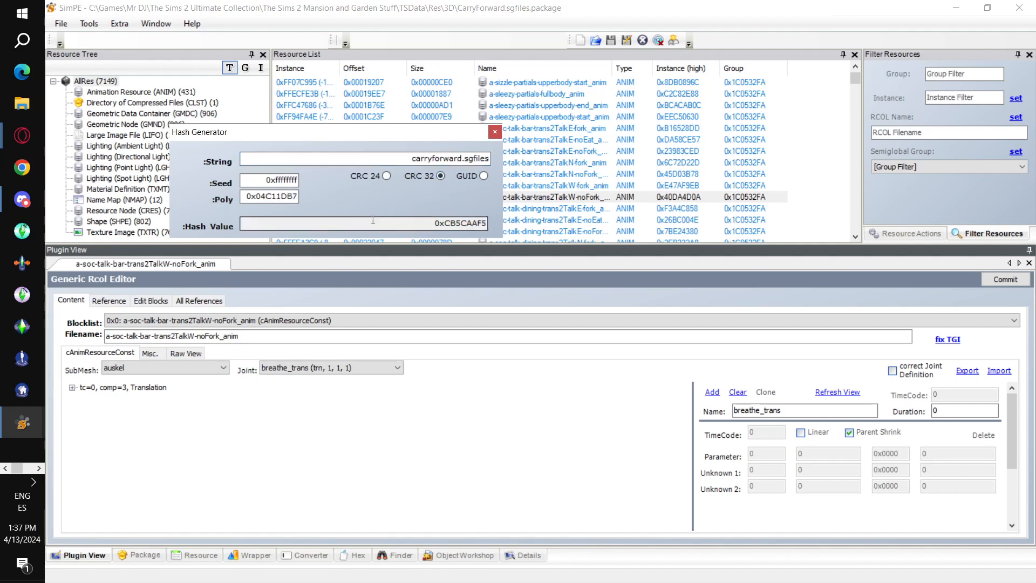
Step: Generate a CRC 24 hash of the string, switch the Hash Generator to GUID, and close it
click(382, 175)
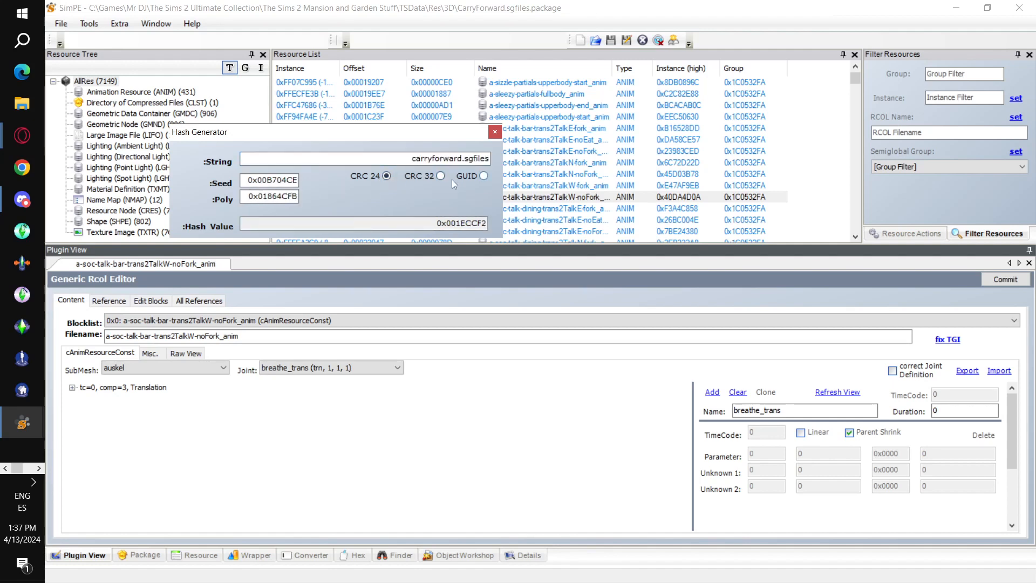
click(484, 175)
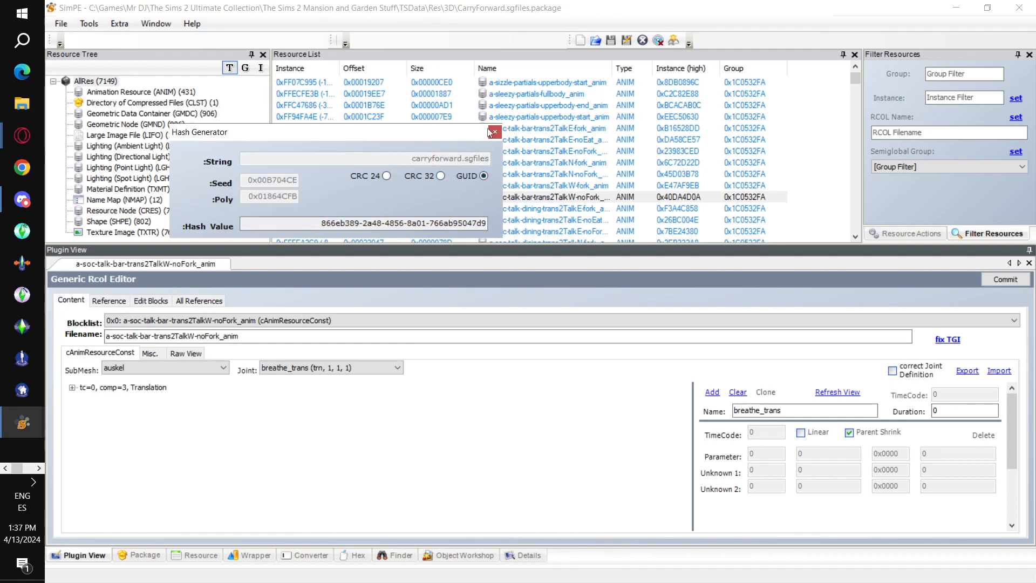
click(495, 131)
Step: Open the Folder Scanner and move its window clear of the content behind it
click(89, 23)
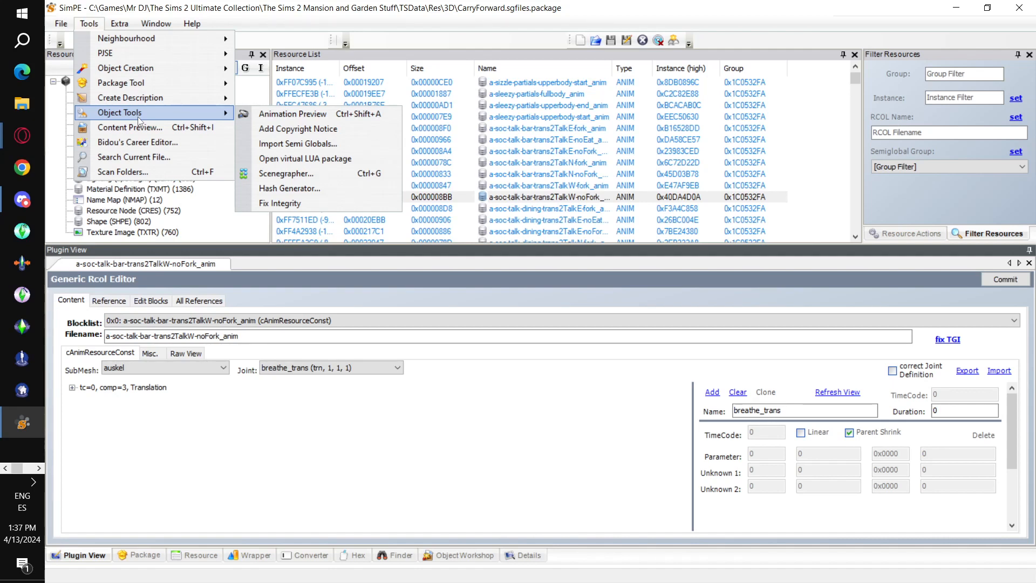
click(171, 172)
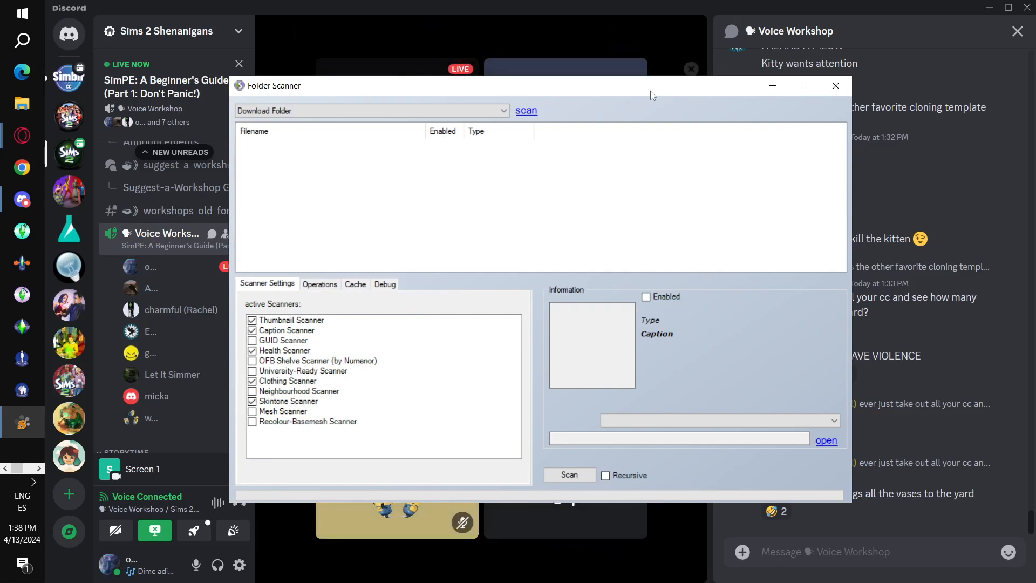
drag(646, 92, 528, 54)
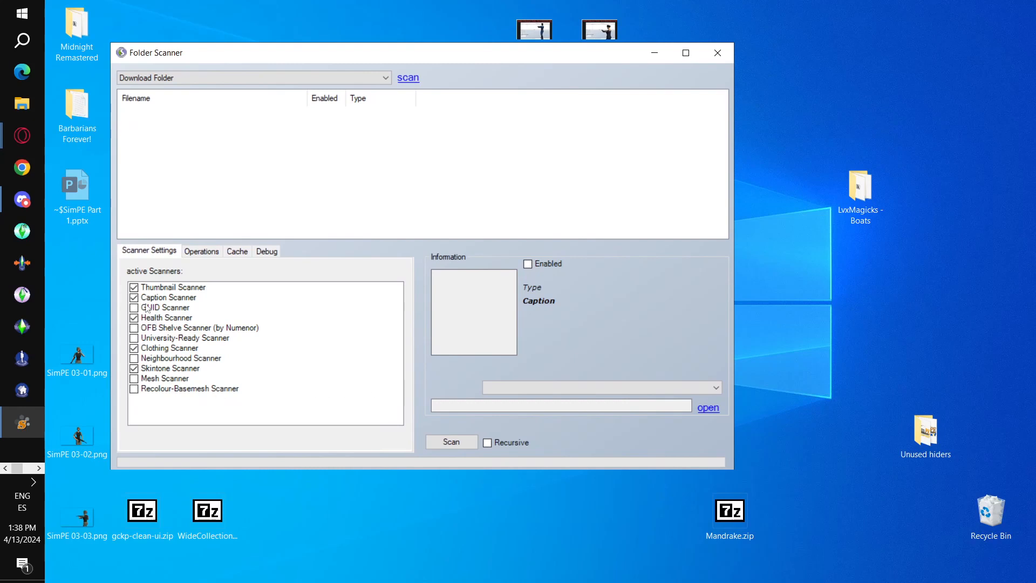
Step: Deactivate the Thumbnail, Caption, Health, Clothing and Skintone scanners and activate only the GUID Scanner
click(134, 288)
click(134, 287)
click(134, 297)
click(134, 297)
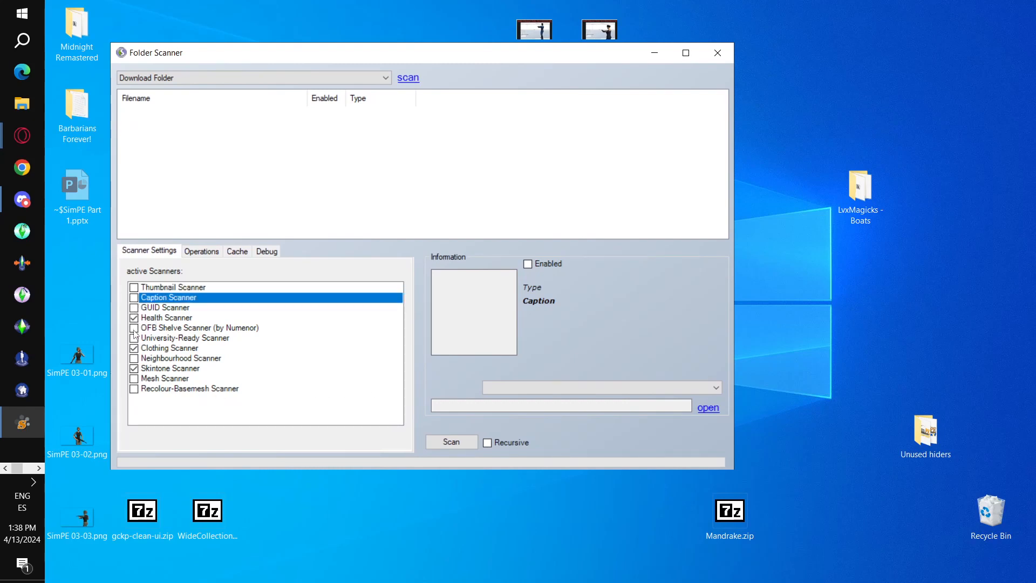
click(133, 318)
click(134, 318)
click(134, 348)
click(134, 348)
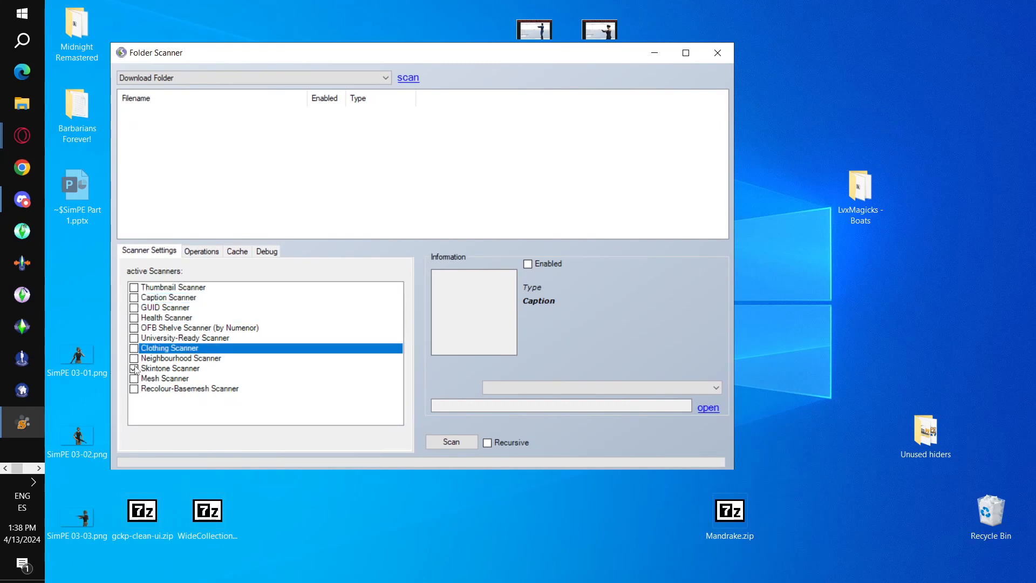
click(134, 368)
click(133, 368)
click(134, 308)
click(134, 307)
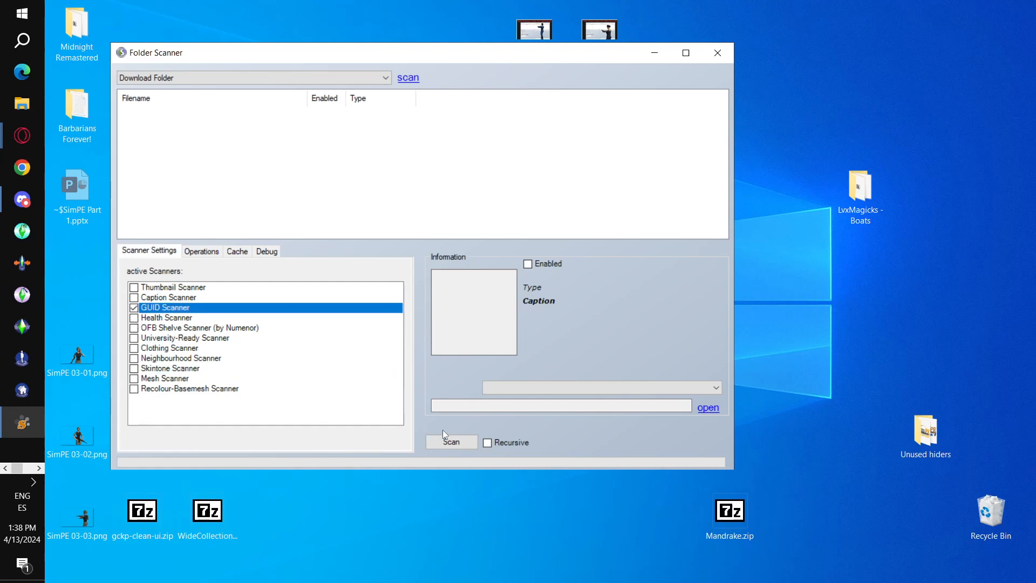
Step: Enable recursive scanning and close the Folder Scanner without running a scan
click(487, 442)
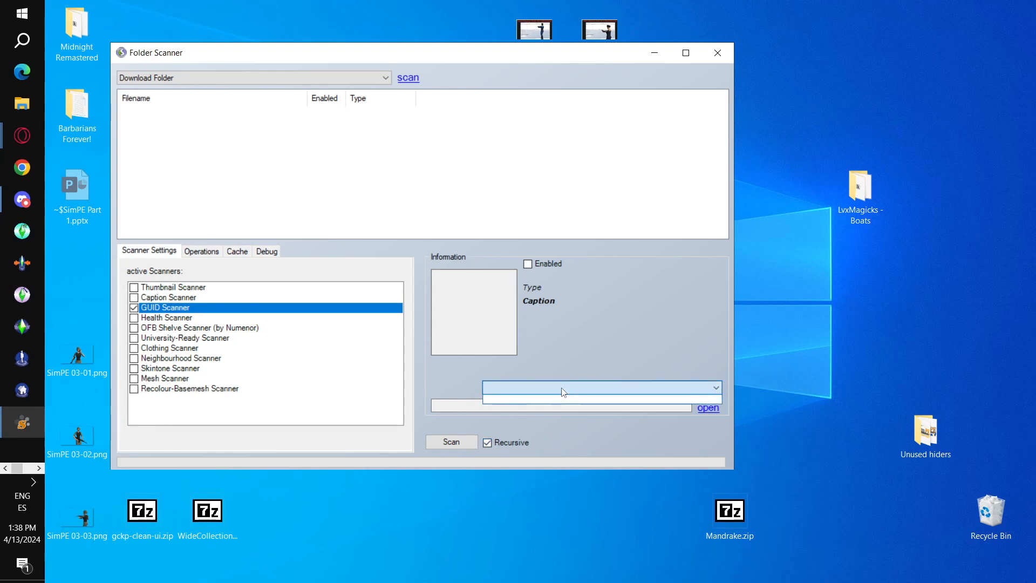
click(487, 442)
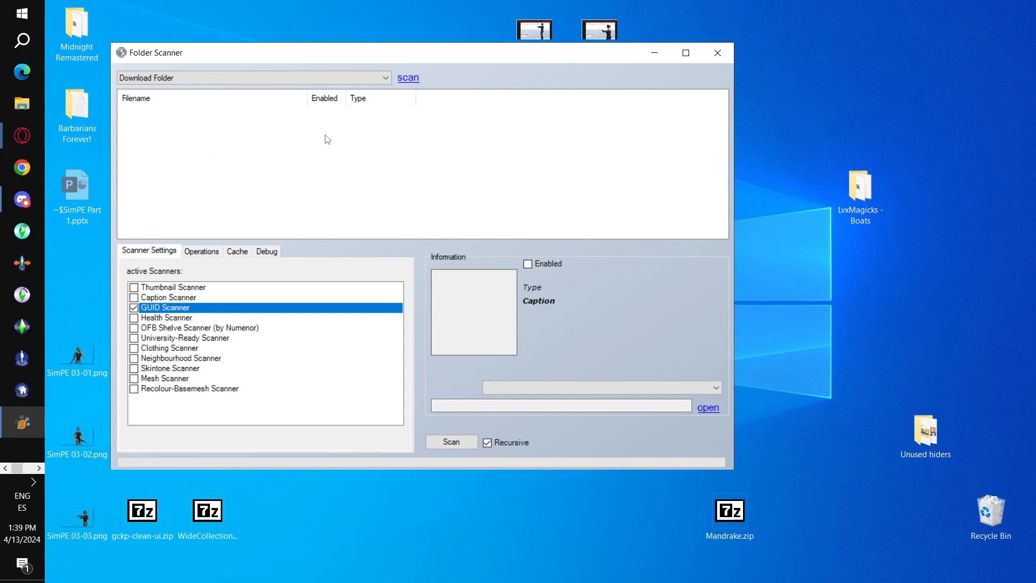
click(717, 53)
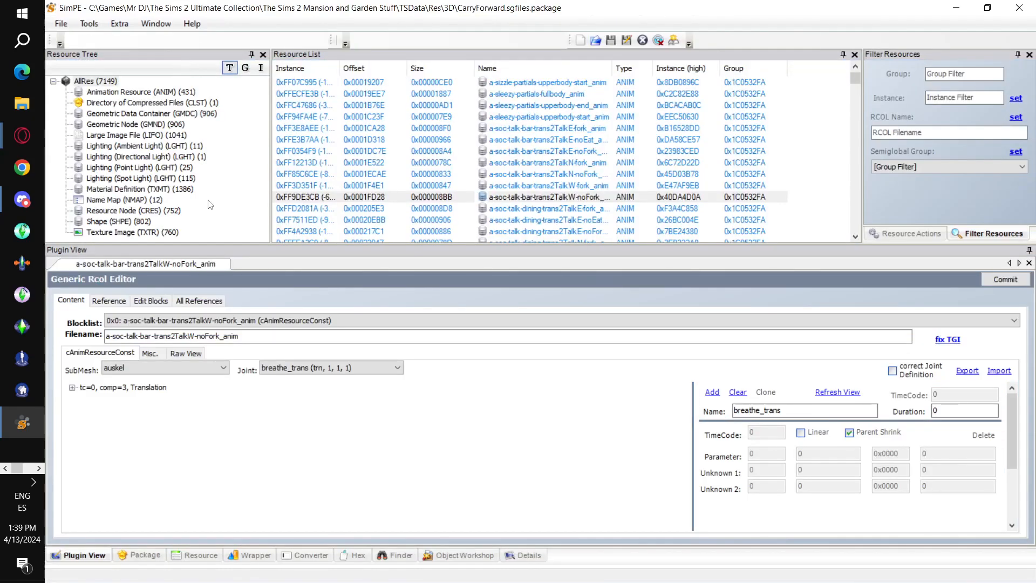
Step: Open the SimPE preferences to view the system folder paths
click(89, 25)
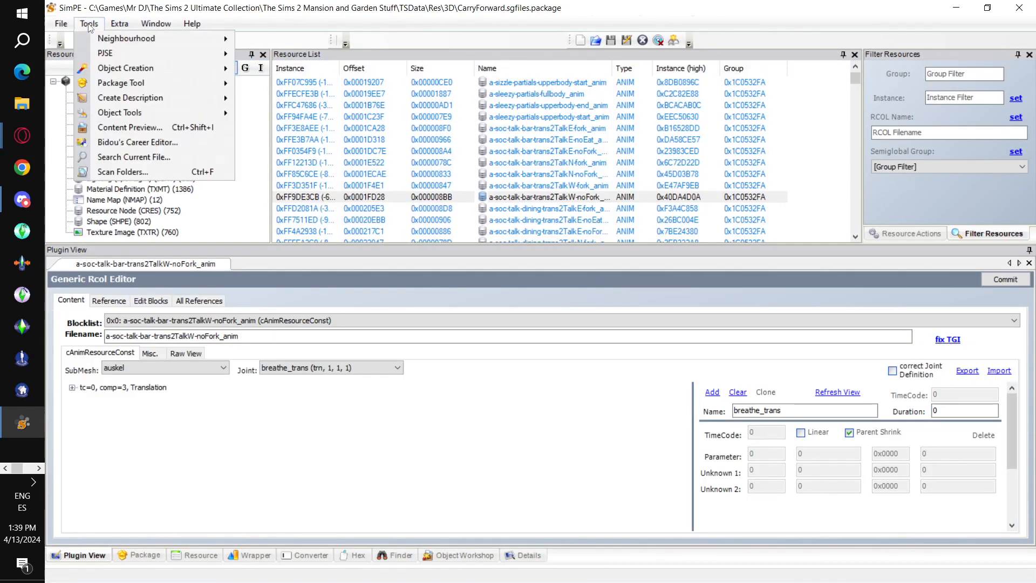
click(90, 25)
click(115, 25)
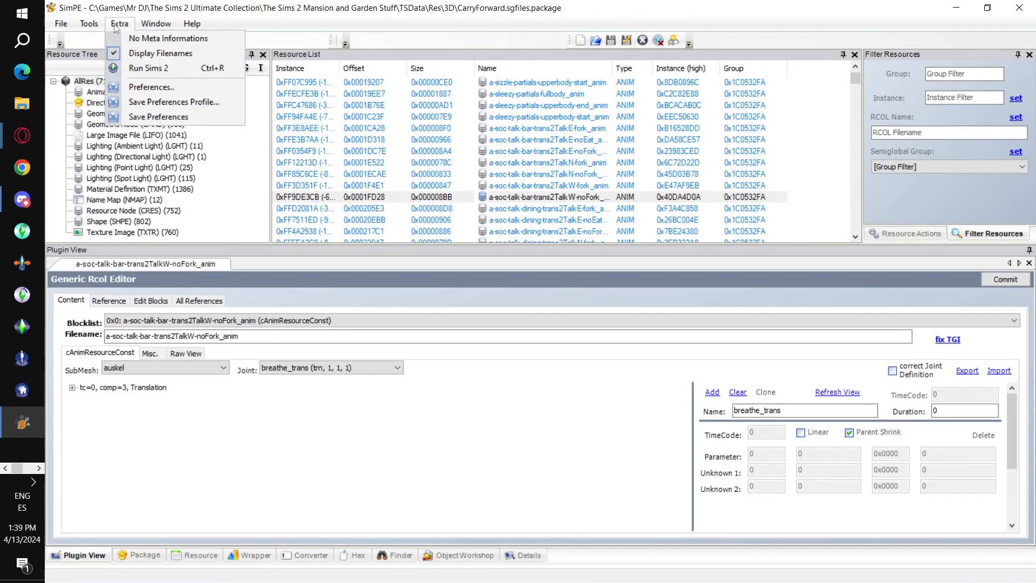
click(141, 88)
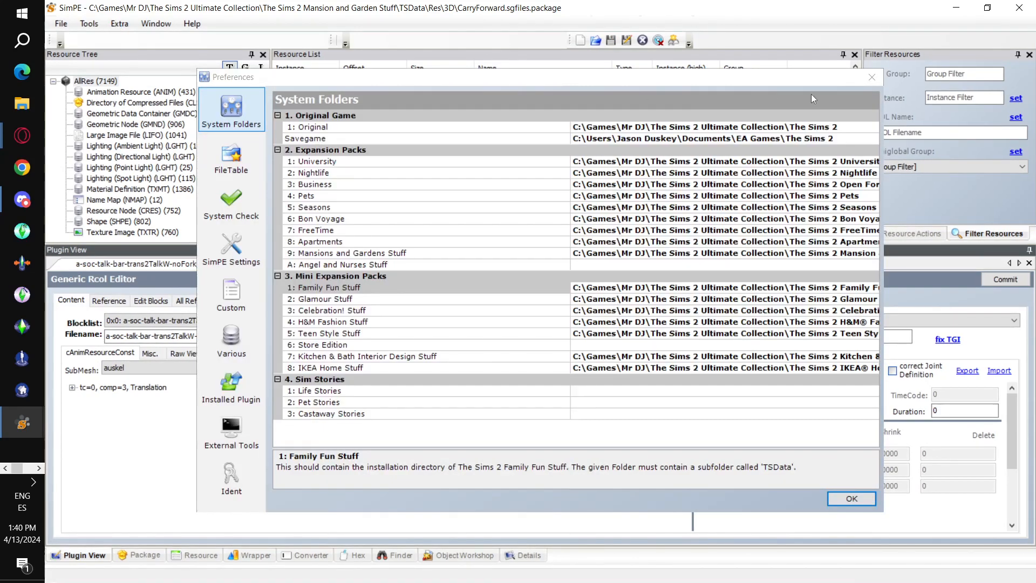
click(872, 77)
click(122, 28)
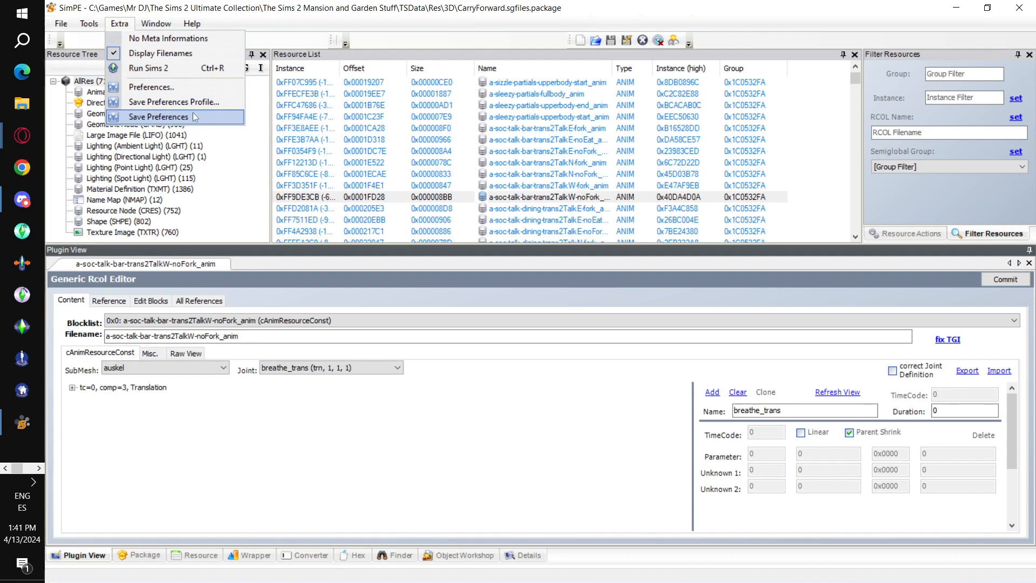
click(175, 88)
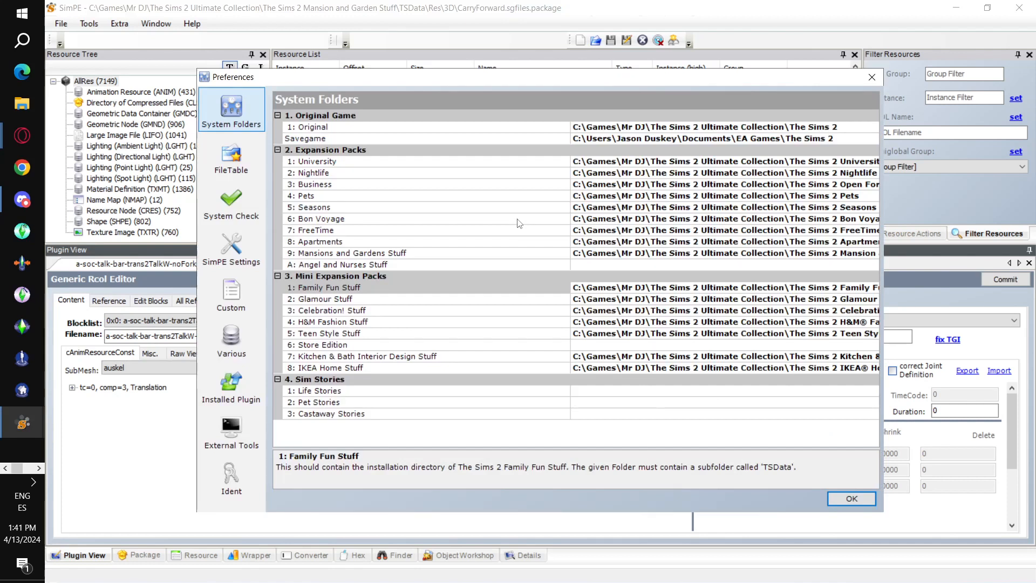
Step: Start browsing for the Store Edition installation folder and cancel the folder selection
click(618, 347)
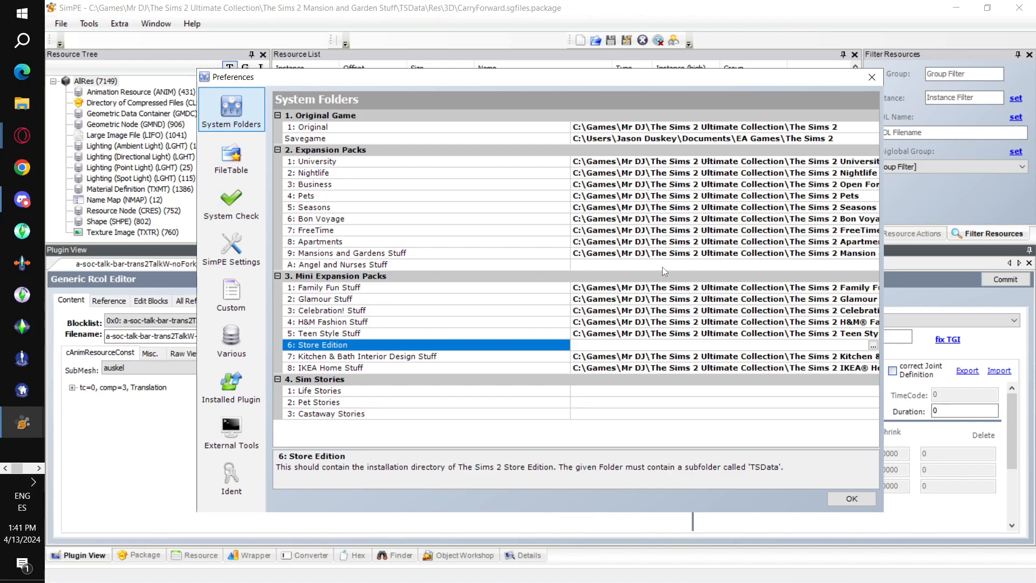
click(873, 345)
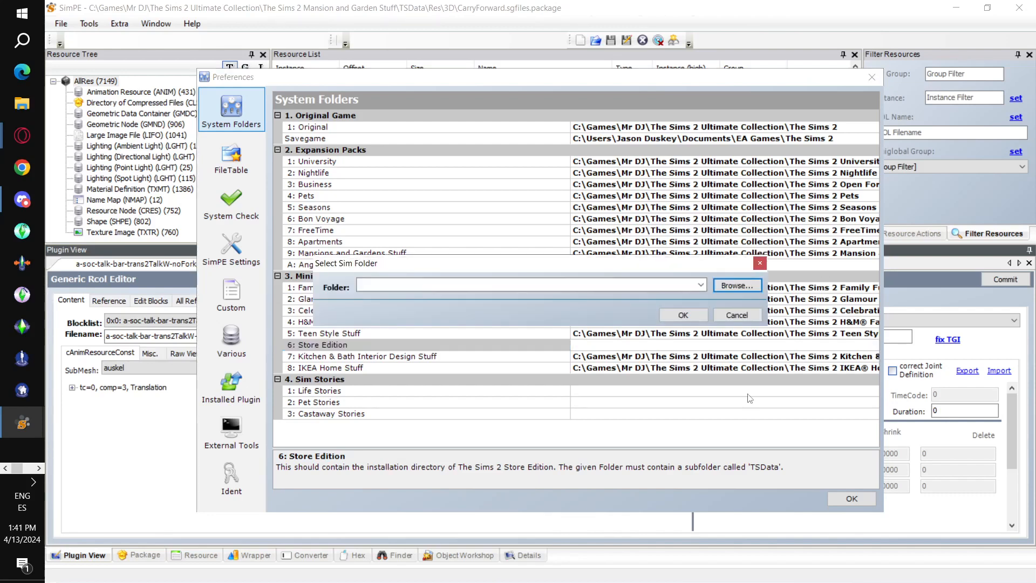
click(728, 286)
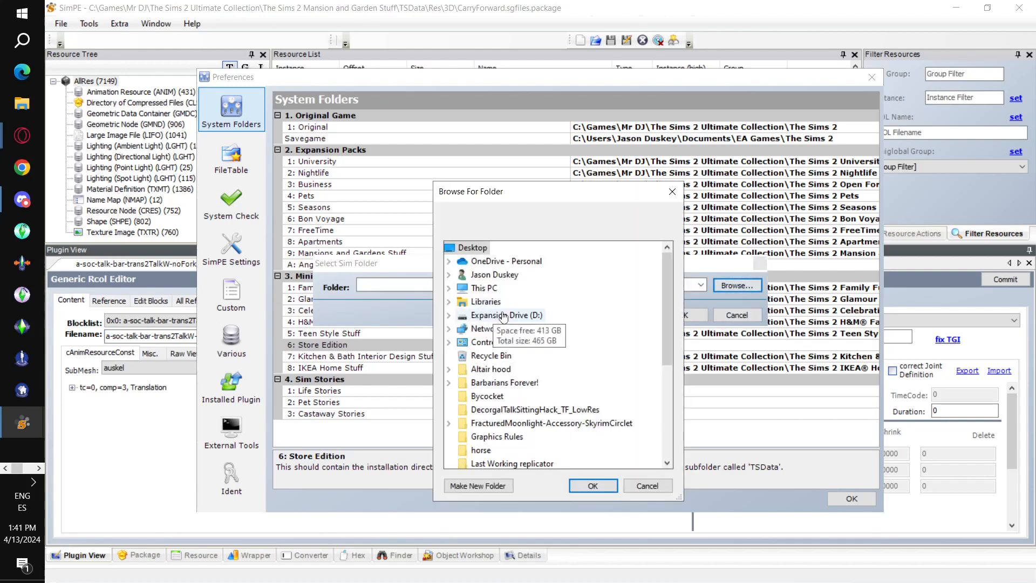
scroll(575, 286, down, 10)
scroll(586, 277, up, 5)
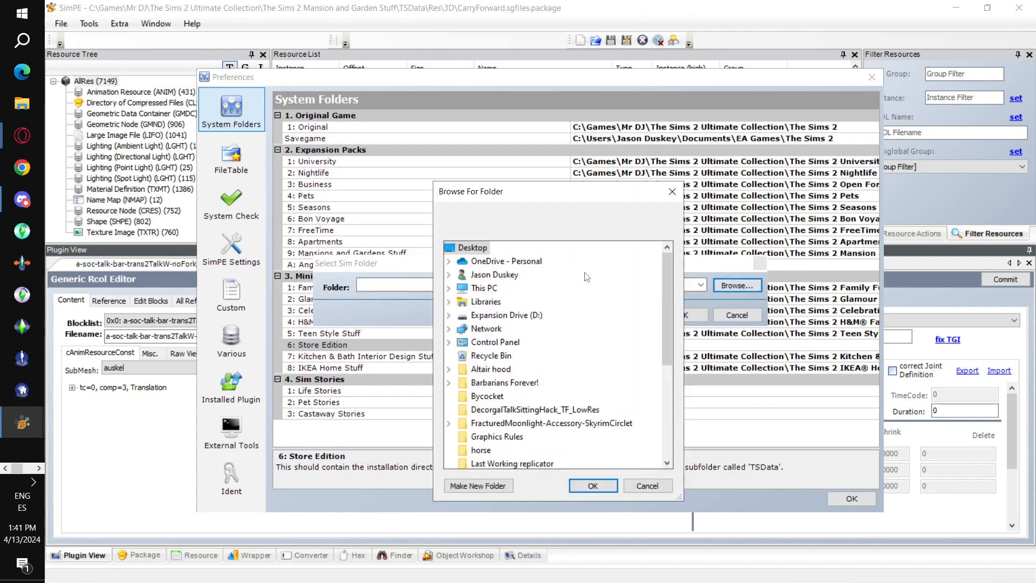
click(665, 193)
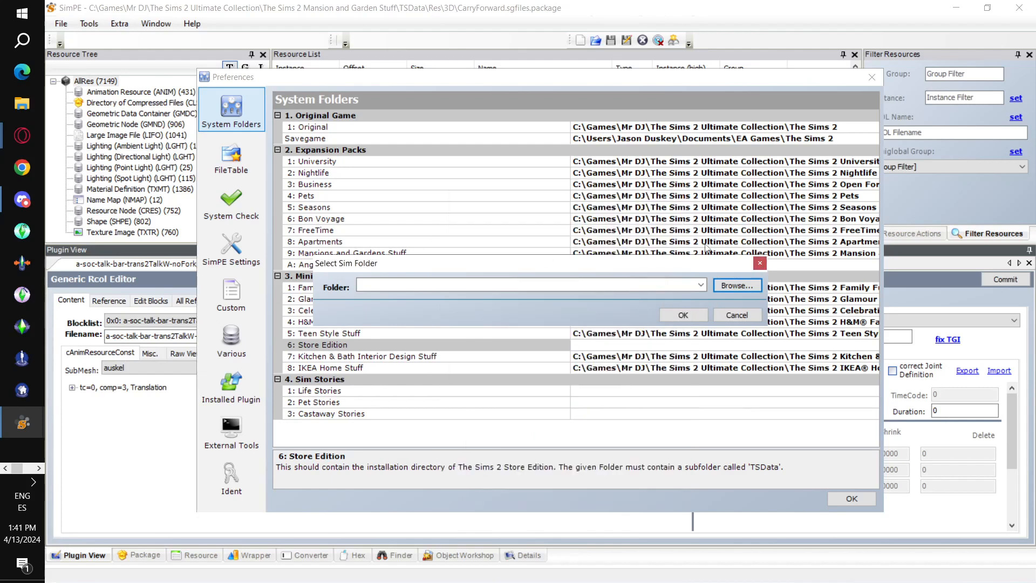
click(737, 315)
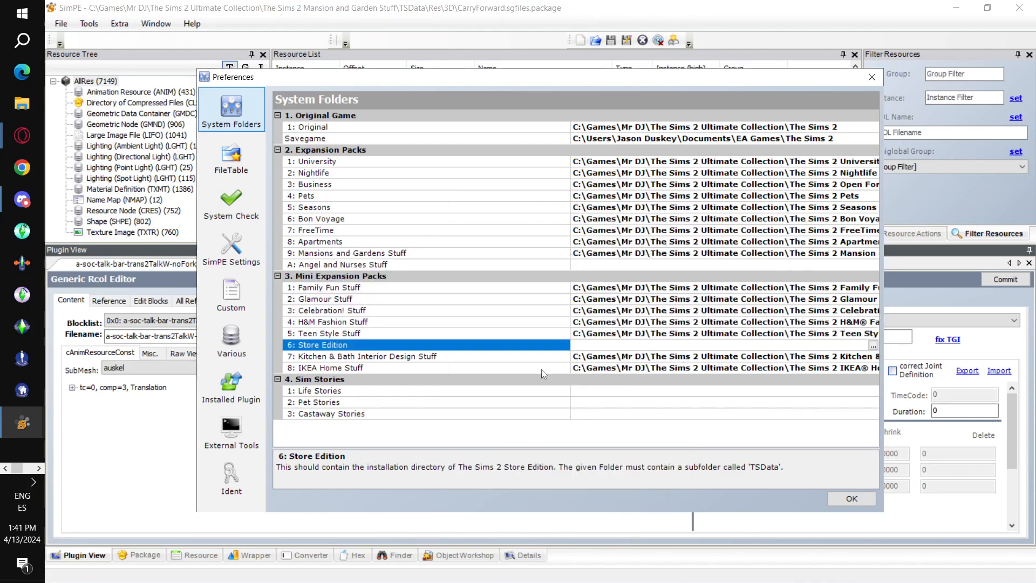
Step: Check the system folder entries for Life Stories, Pet Stories and Castaway Stories
click(352, 392)
click(357, 404)
click(351, 416)
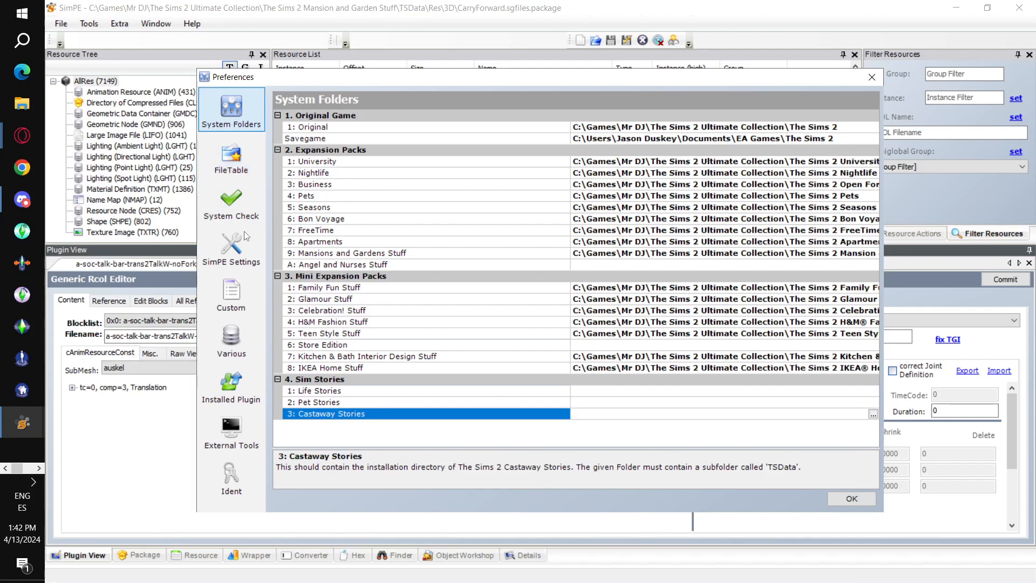
Step: Review the FileTable and System Check preferences, and bring up the SimPE Settings
click(222, 172)
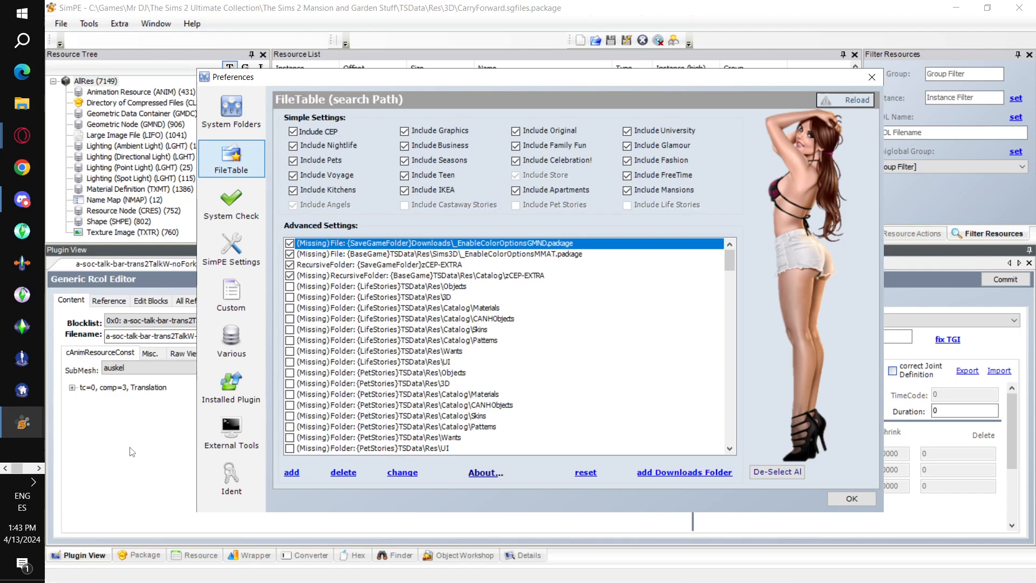
click(231, 204)
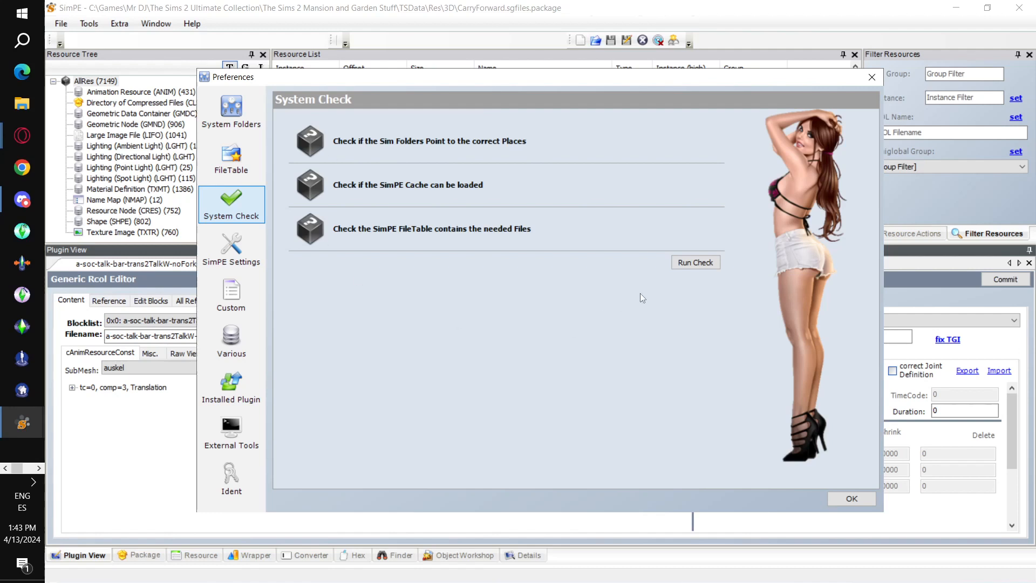
click(222, 247)
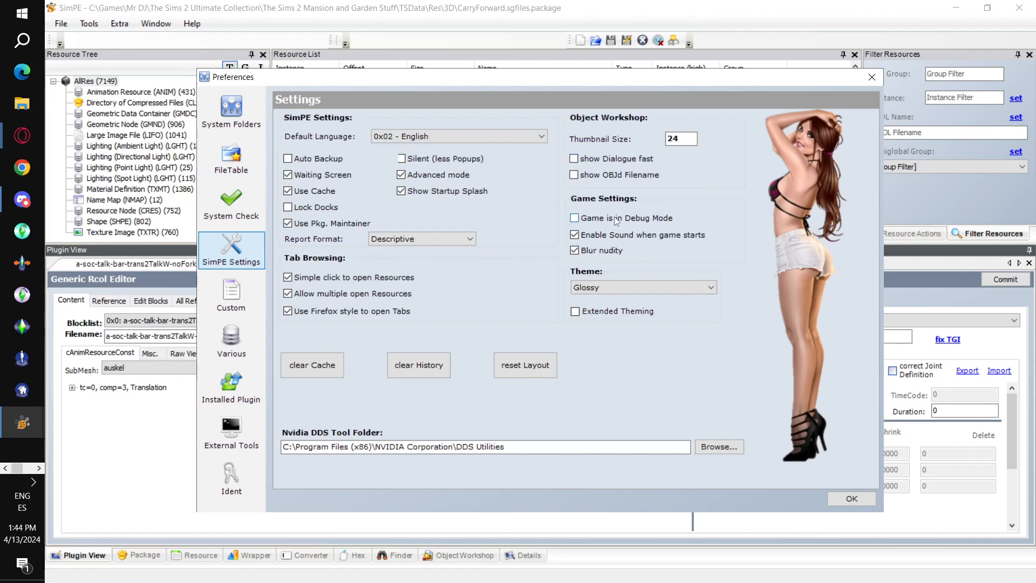
Step: Preview the PinkGlossy, SoftLilac and DeepPurple themes and set the theme back to Glossy
mouse_move(638, 240)
click(681, 291)
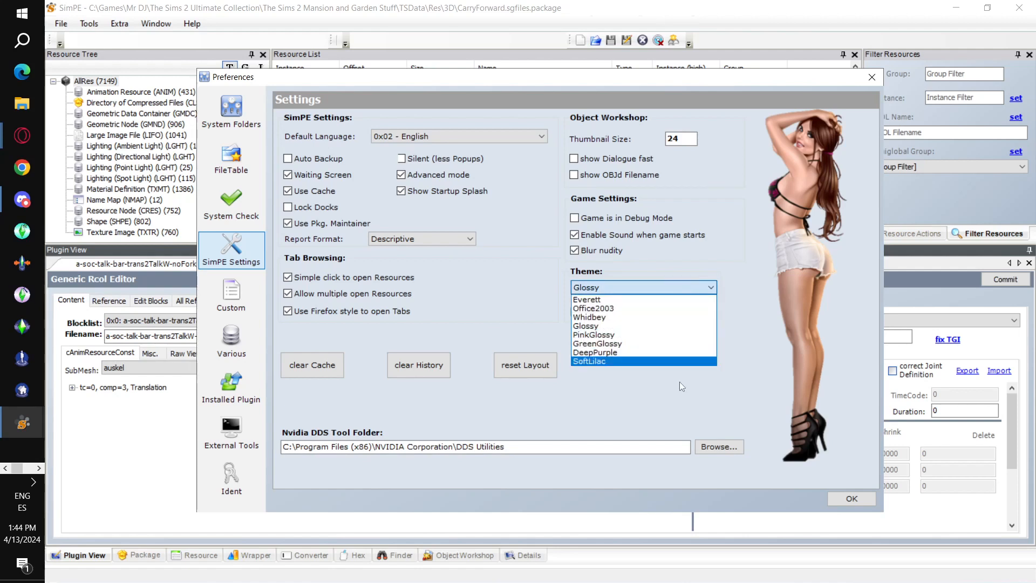
click(658, 342)
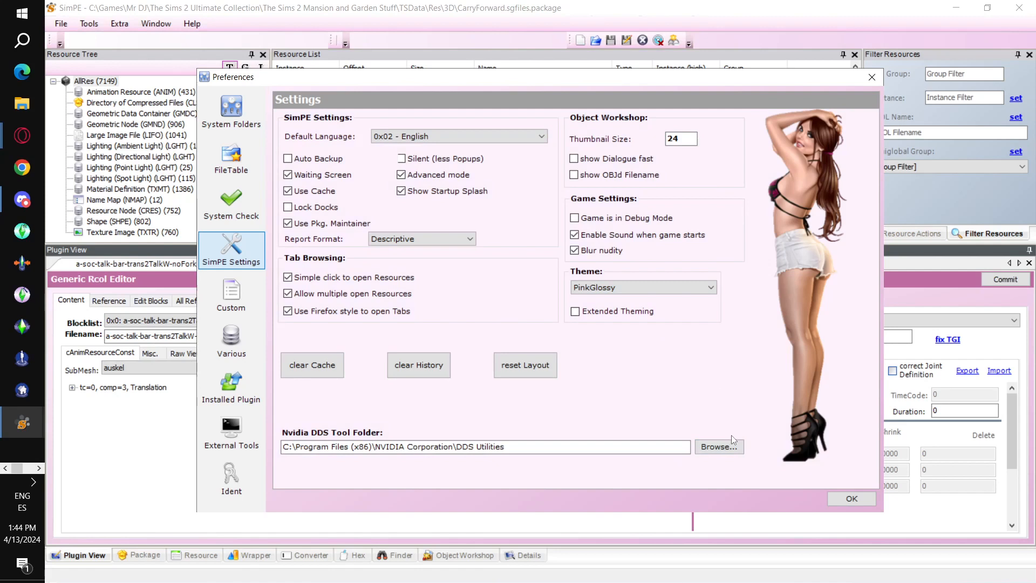
click(626, 289)
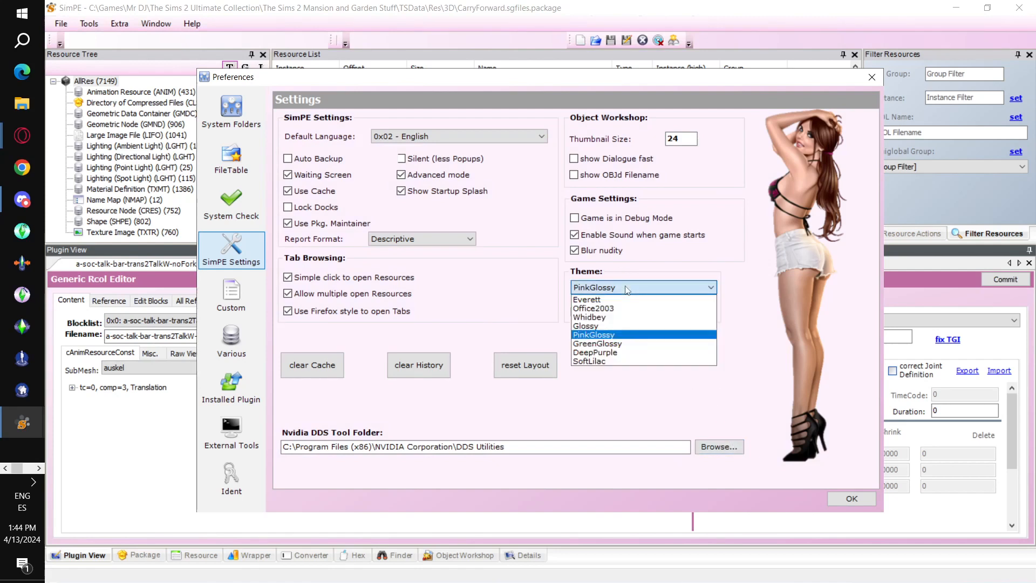
click(620, 361)
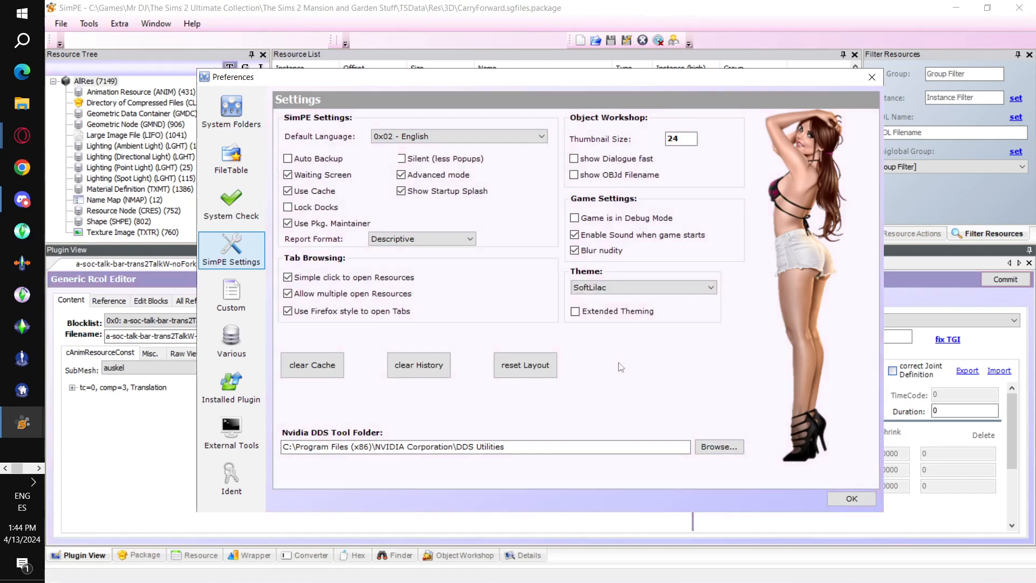
click(628, 288)
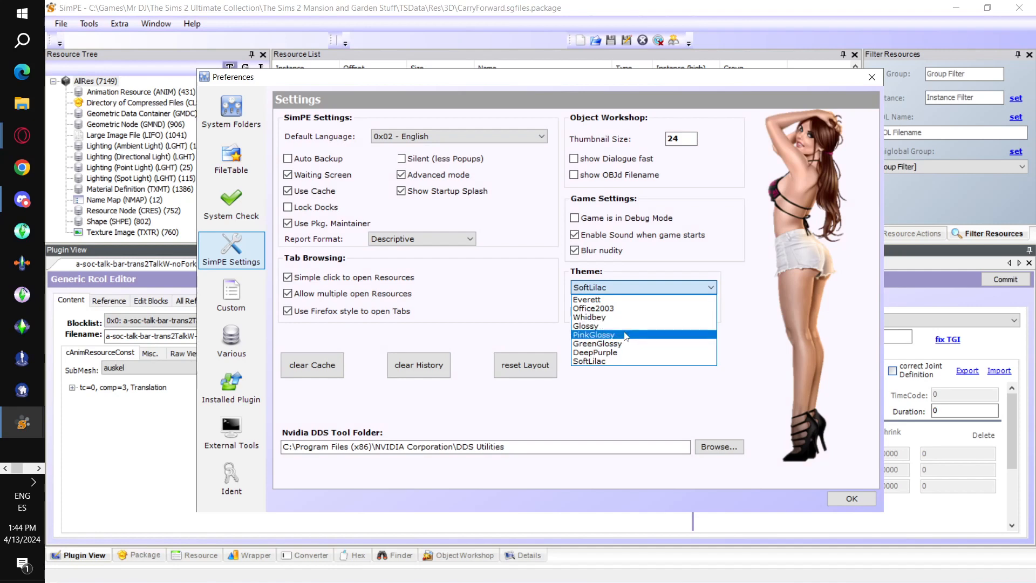
click(626, 334)
click(642, 287)
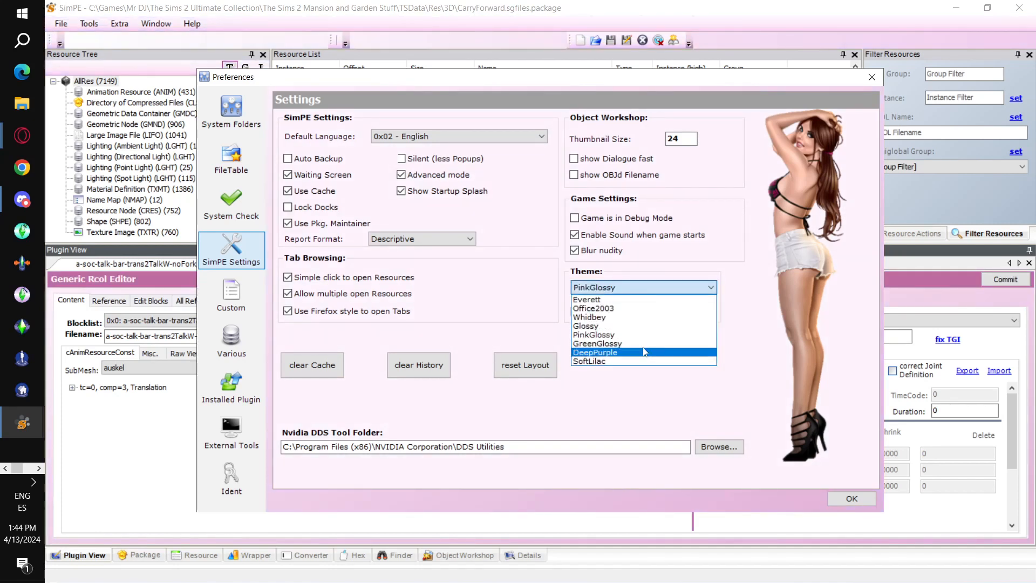
click(644, 352)
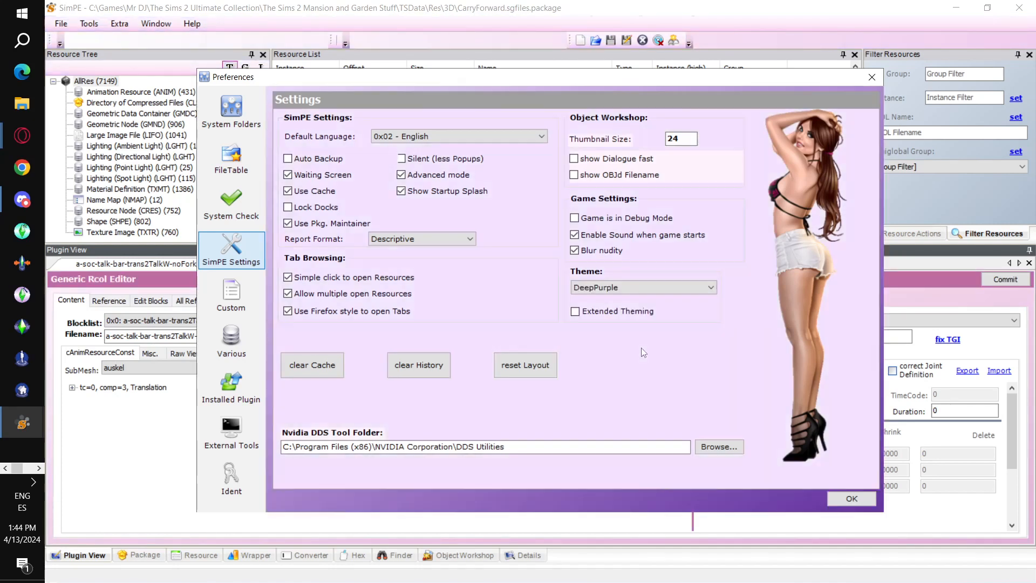
click(643, 290)
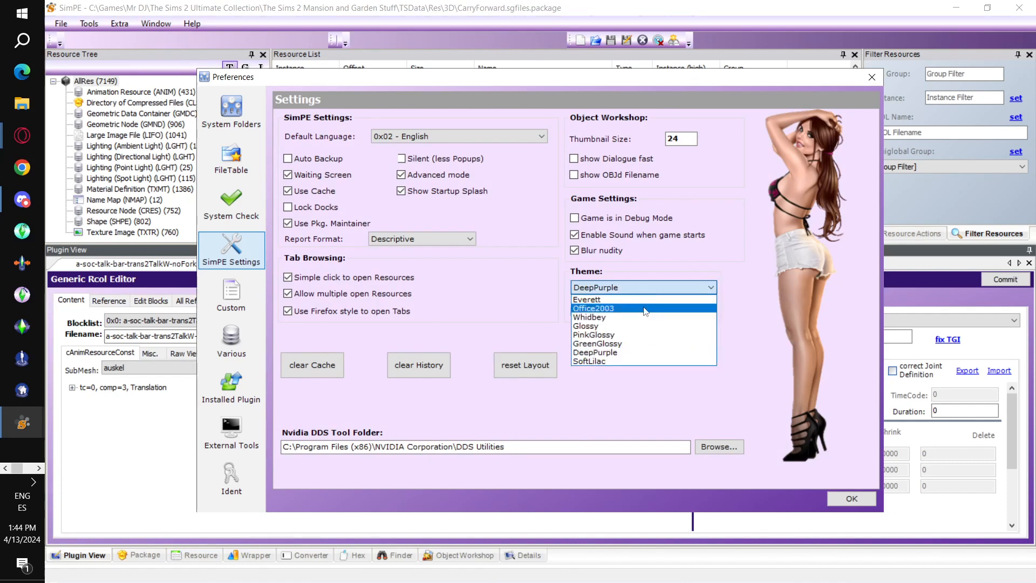
click(631, 326)
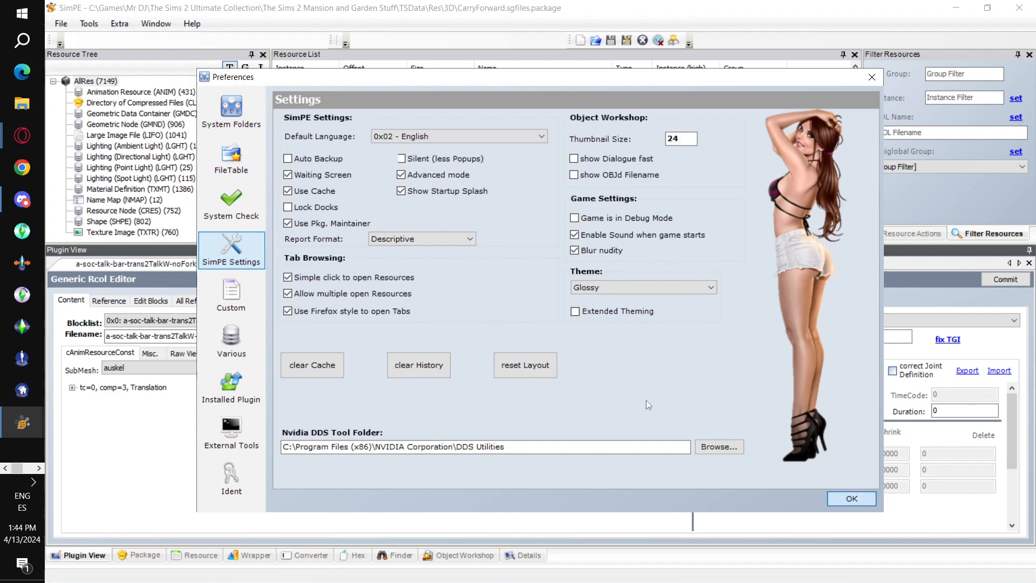
Step: Accept the preferences, and hide the Resource List and show it again
click(857, 499)
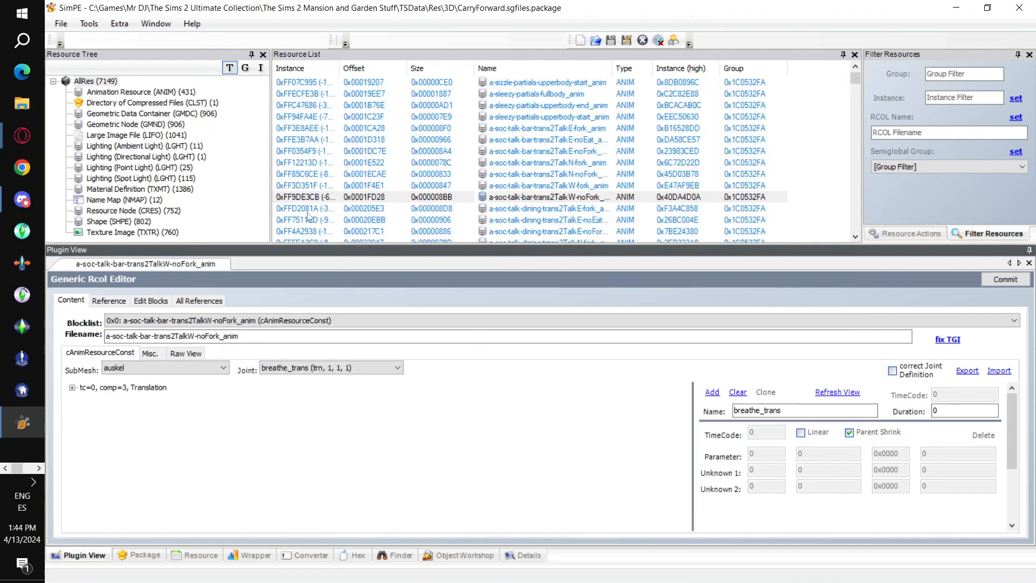
click(142, 27)
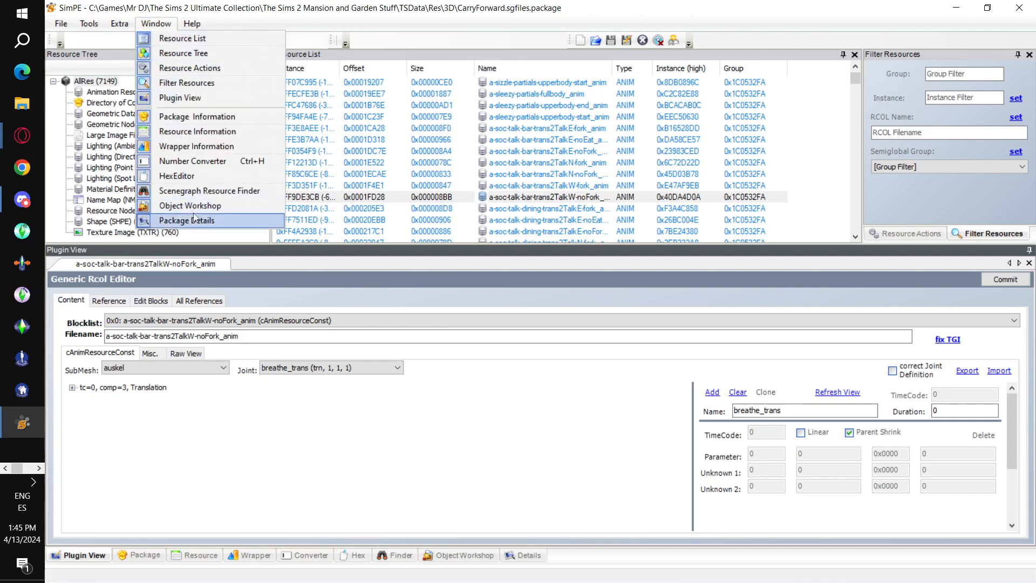
click(188, 38)
click(156, 23)
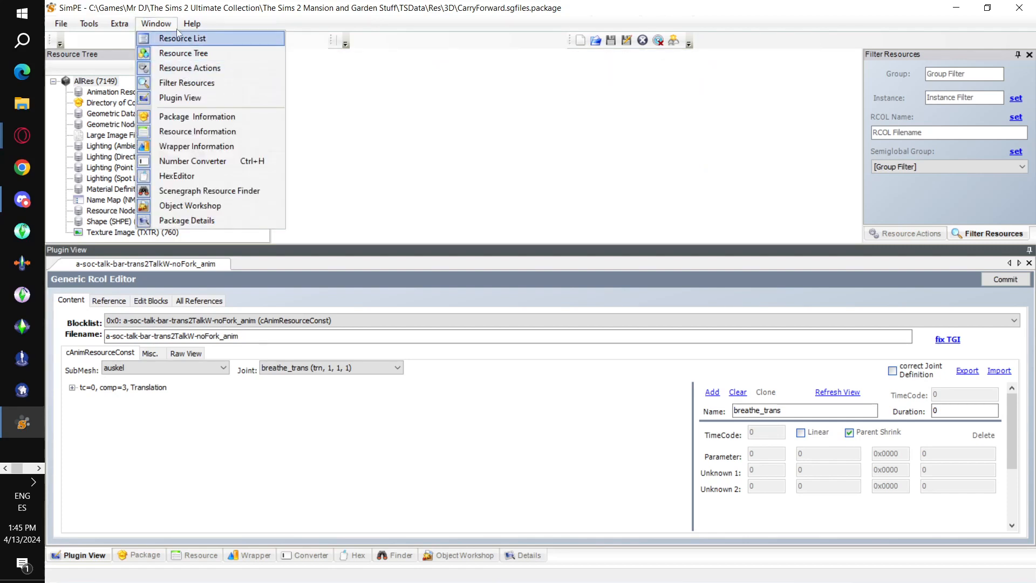
click(178, 39)
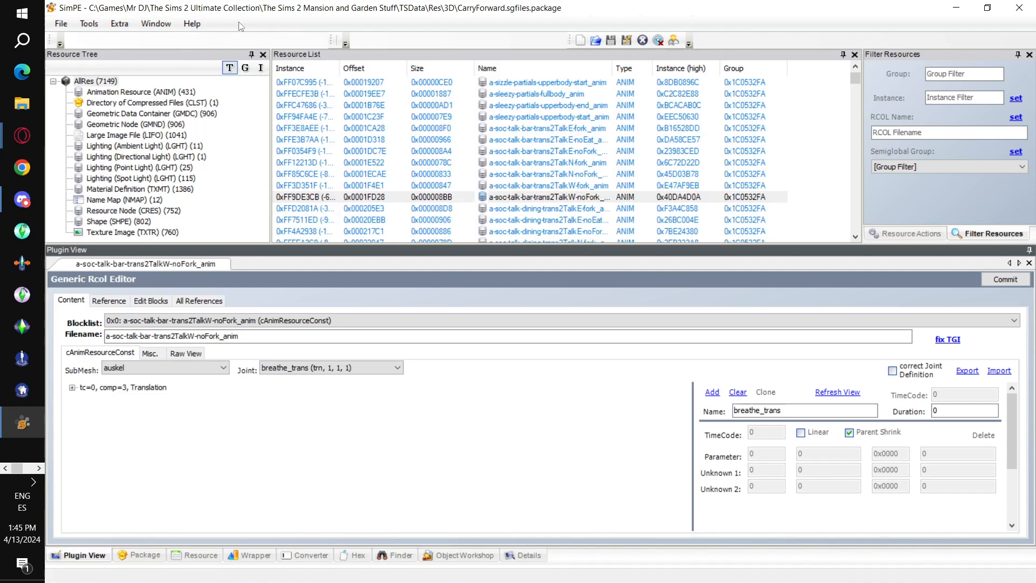
click(156, 23)
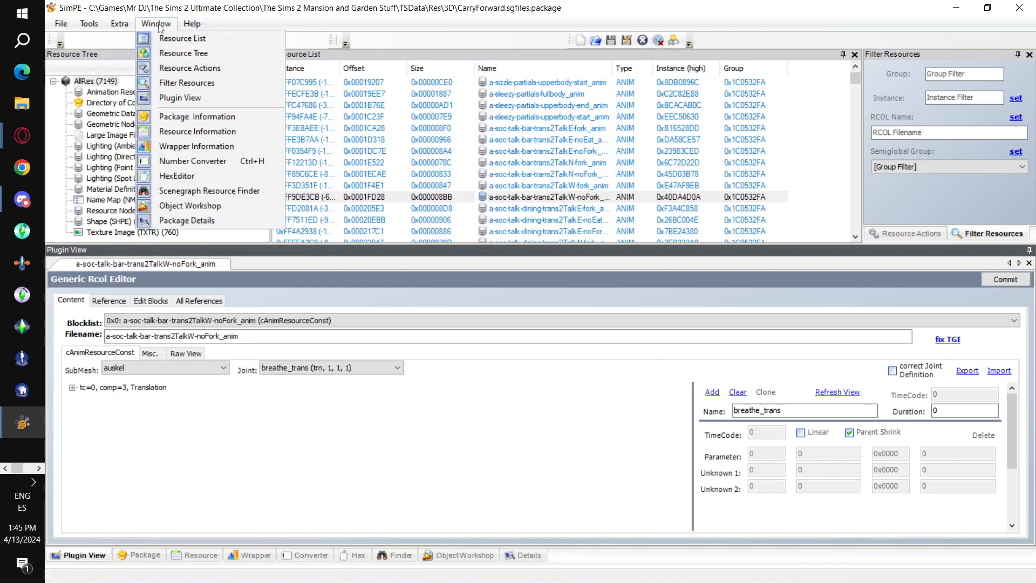
mouse_move(195, 28)
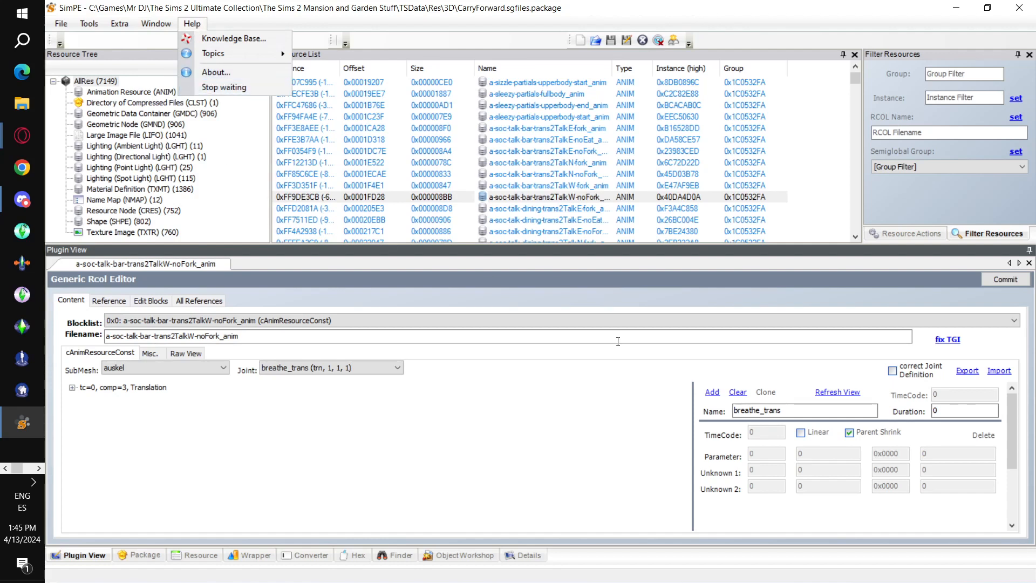
click(619, 303)
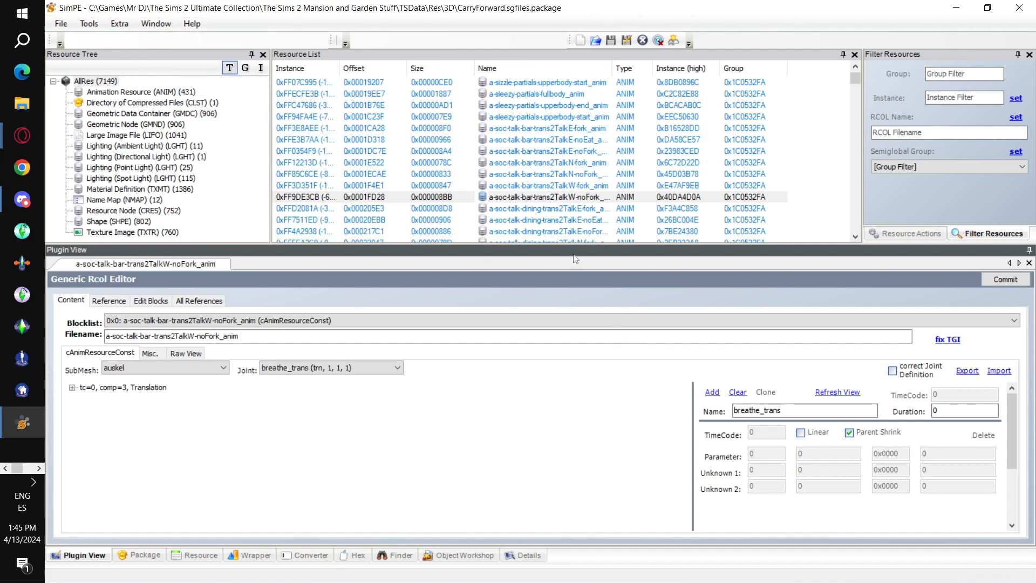